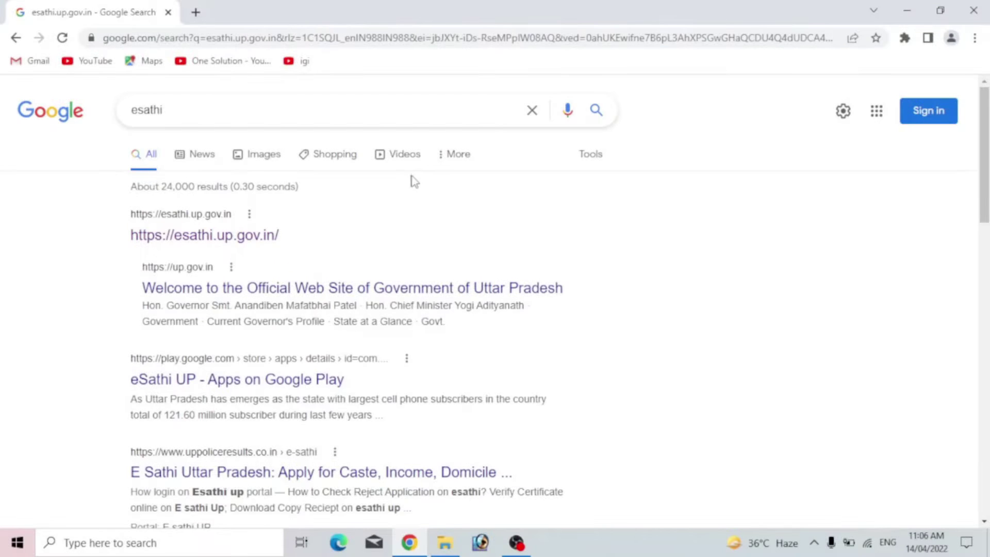
scroll(407, 179, "down", 1)
scroll(407, 179, "up", 1)
double_click(184, 115)
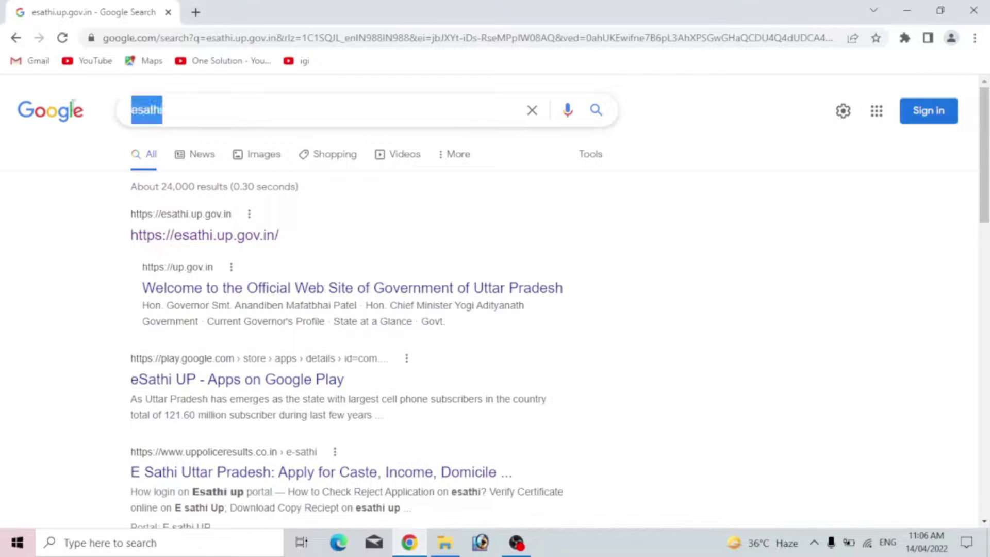
left_click(212, 115)
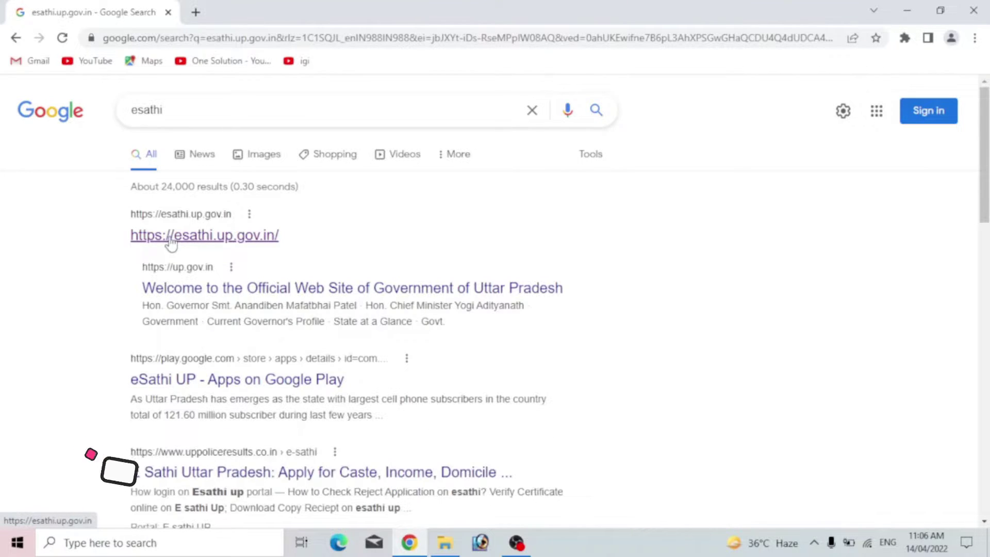
- Open the esathi.up.gov.in result and go to the सिटिजन लॉगिन (ई-साथी) page
left_click(172, 237)
scroll(493, 268, "down", 6)
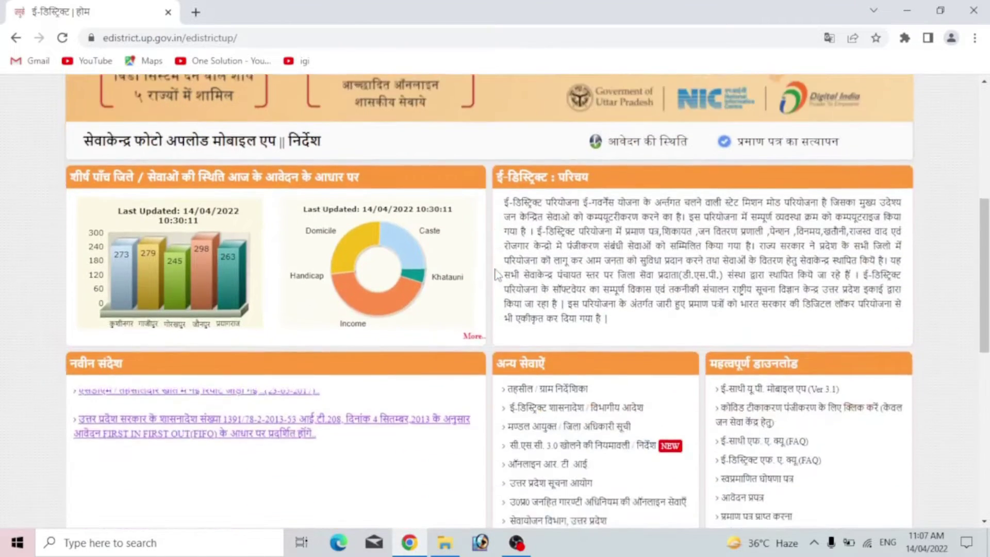
scroll(494, 274, "down", 3)
scroll(494, 273, "up", 9)
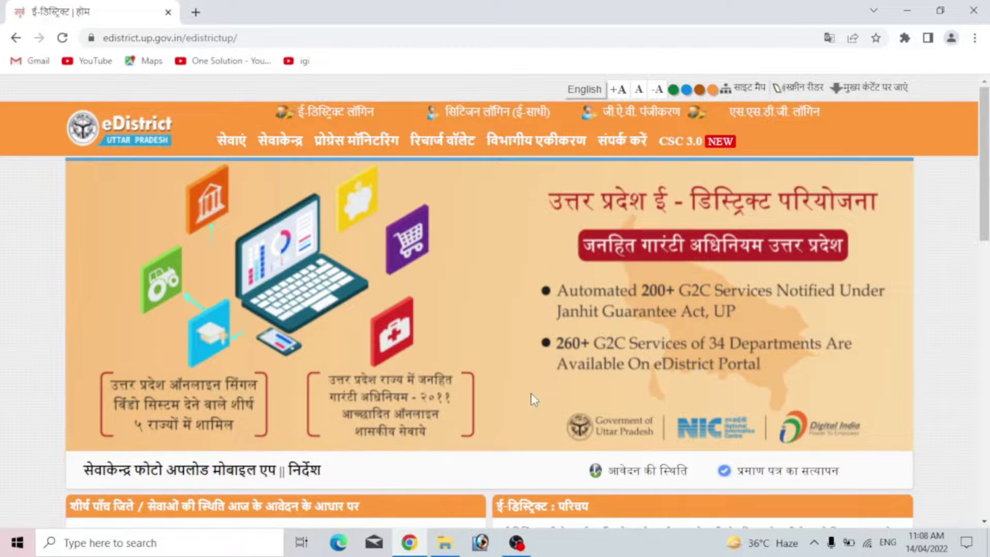
left_click(482, 119)
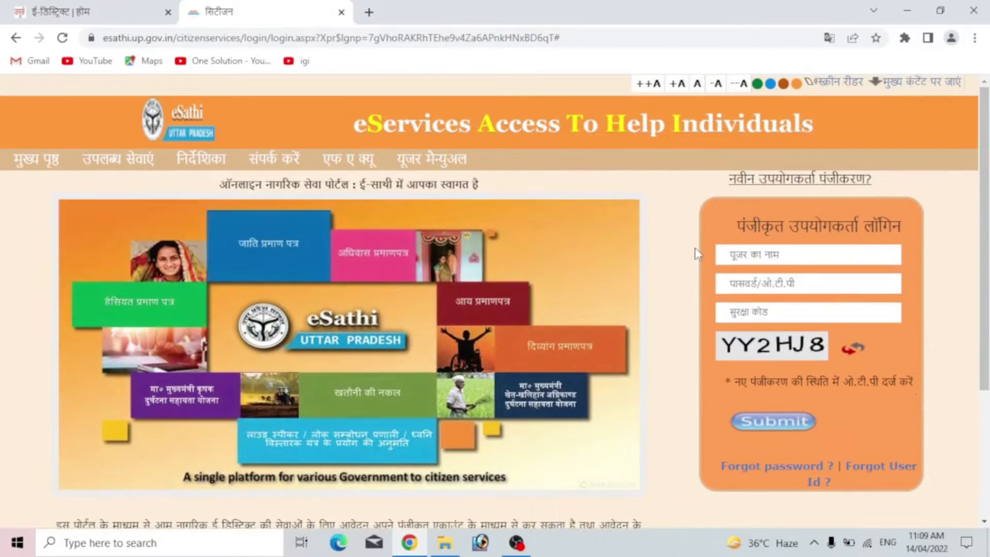
- Open the नवीन उपयोगकर्ता पंजीकरण form and scroll through its fields
left_click(759, 186)
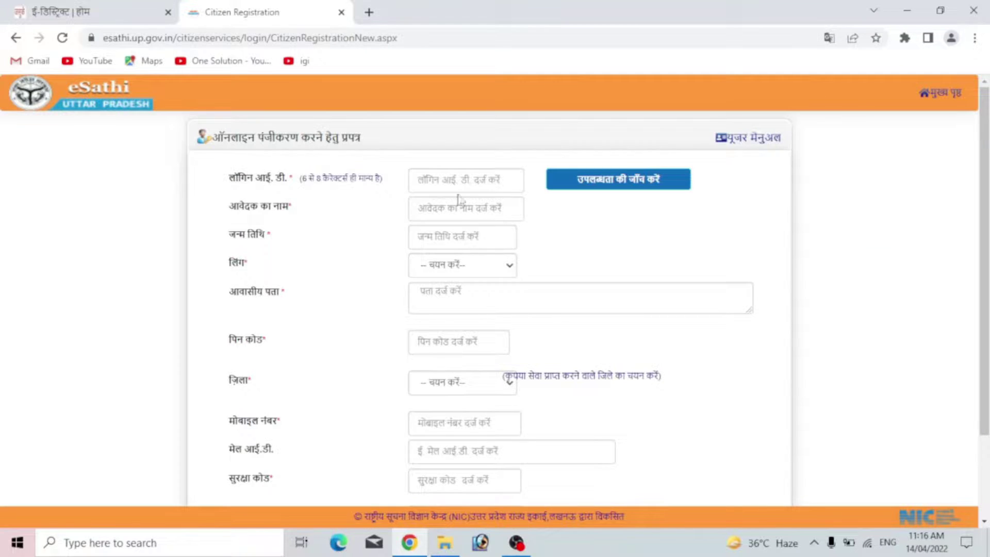
scroll(562, 246, "down", 1)
scroll(561, 244, "up", 1)
scroll(560, 240, "down", 3)
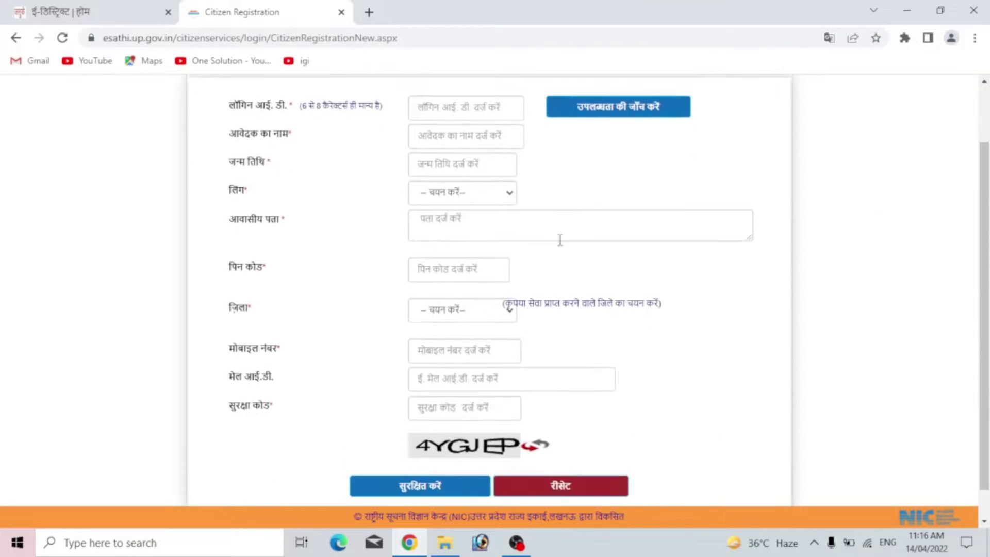
scroll(560, 240, "up", 3)
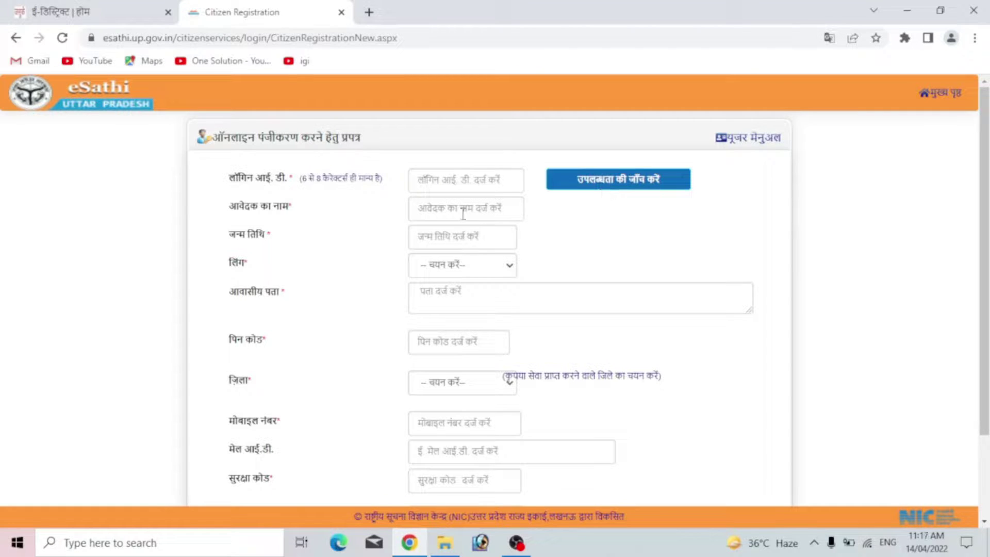
scroll(462, 211, "down", 2)
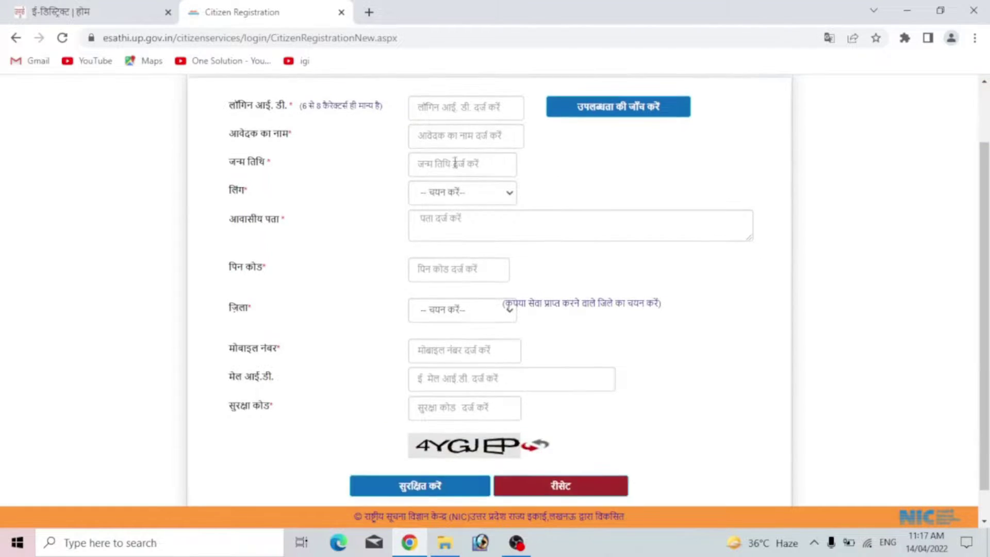
- Inspect the date-of-birth calendar, gender choices and district list without selecting anything
left_click(454, 166)
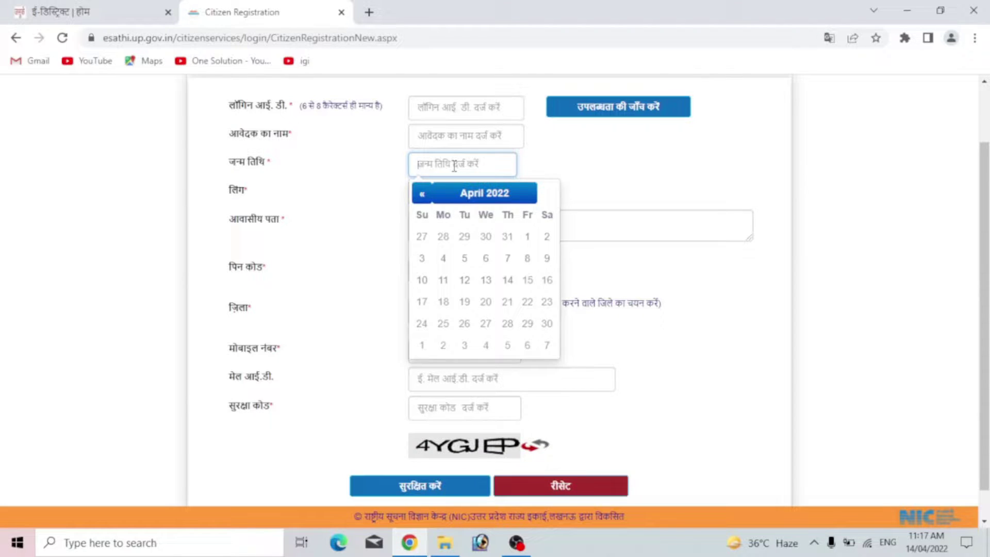
scroll(469, 165, "down", 1)
left_click(488, 168)
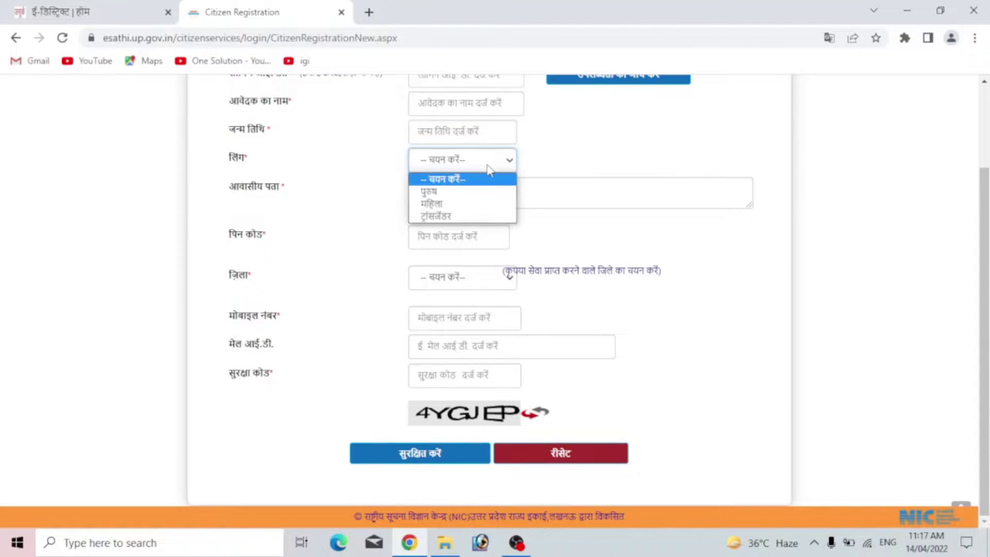
left_click(488, 167)
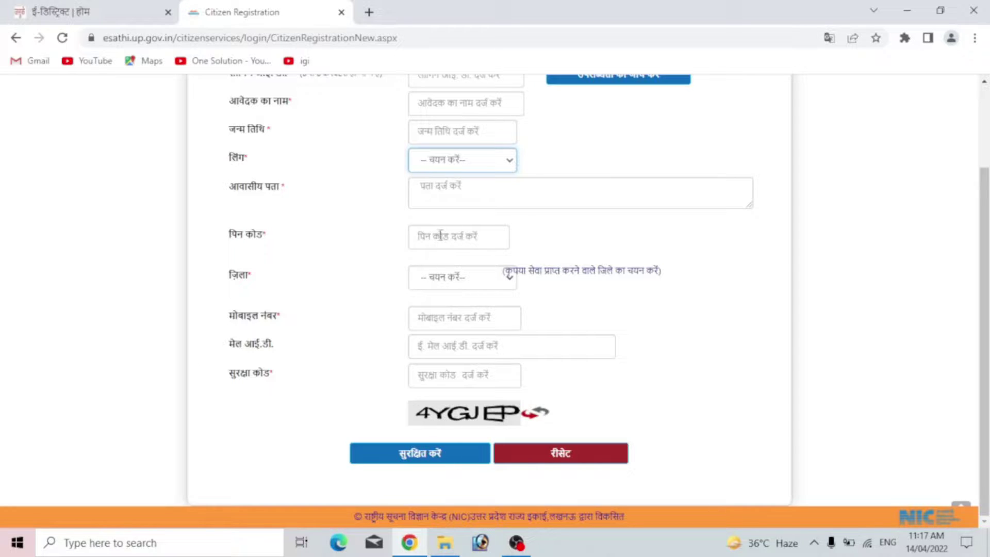
left_click(486, 281)
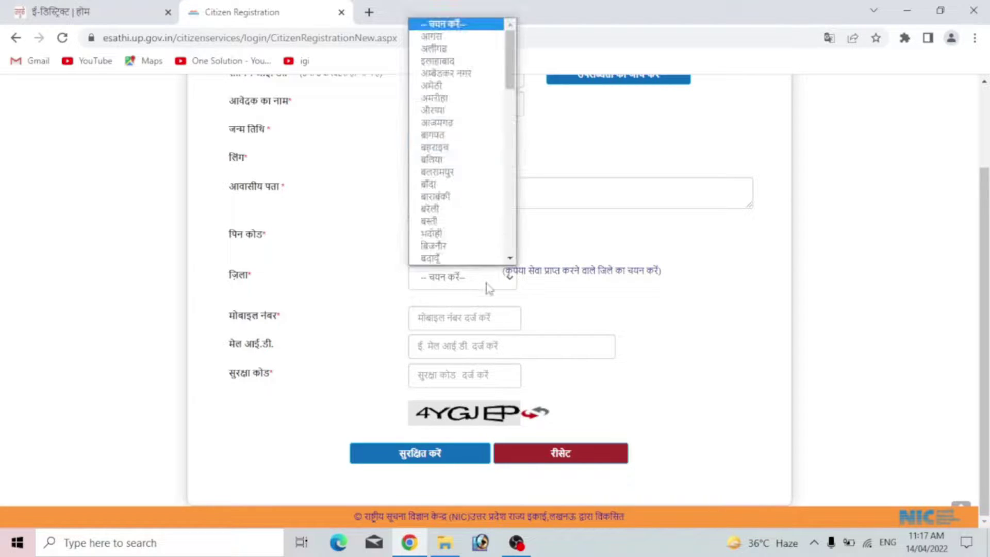
scroll(453, 201, "down", 9)
scroll(452, 192, "down", 5)
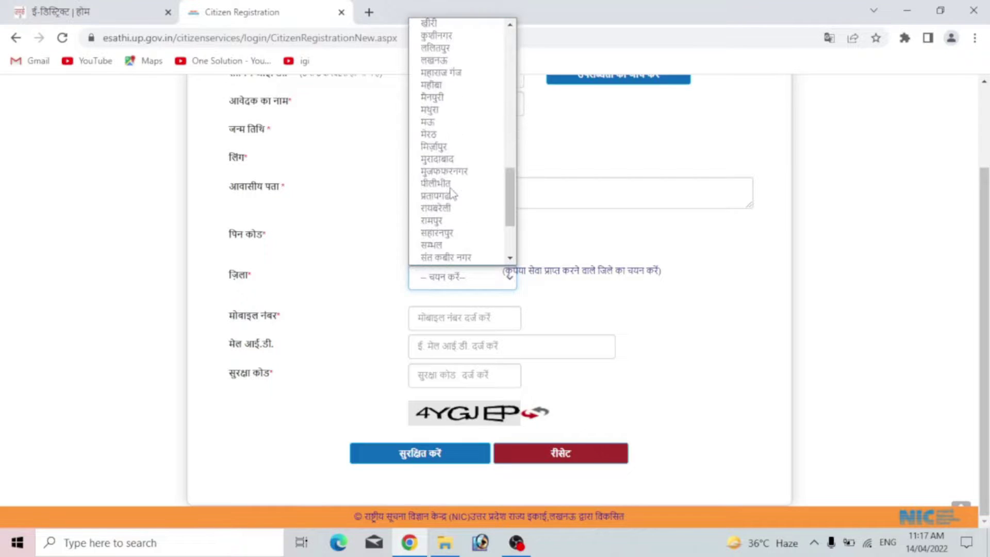
left_click(637, 282)
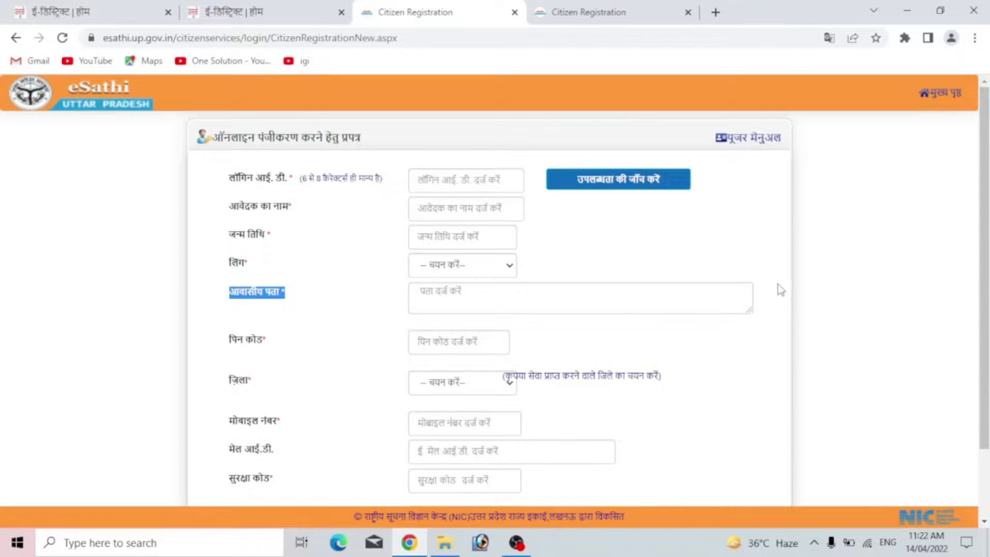
scroll(782, 298, "down", 2)
scroll(784, 299, "up", 2)
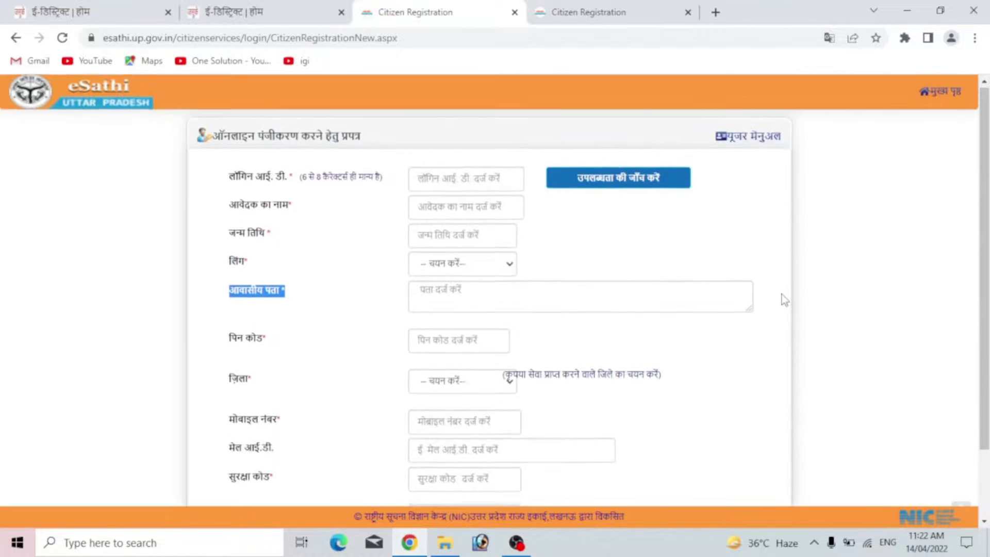
scroll(782, 295, "down", 2)
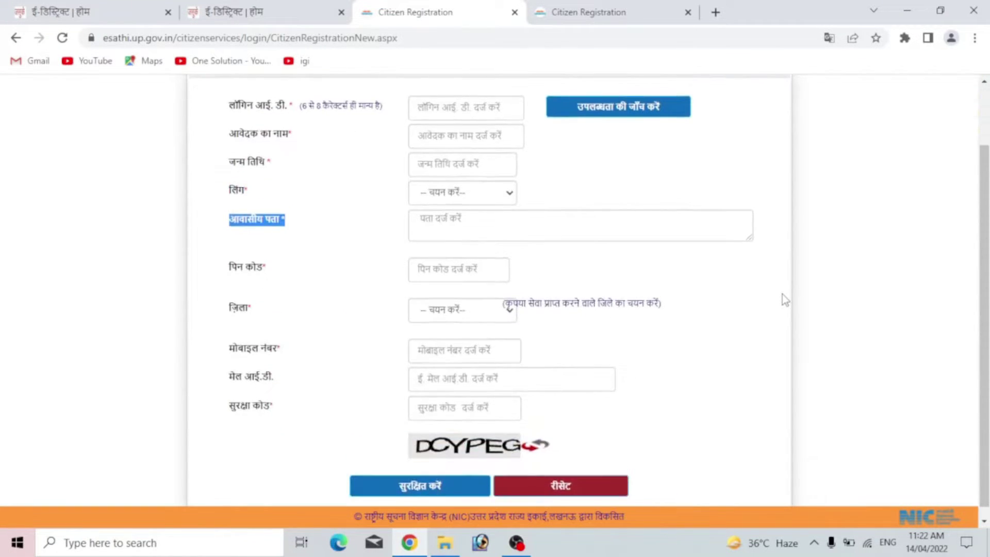
scroll(783, 295, "up", 2)
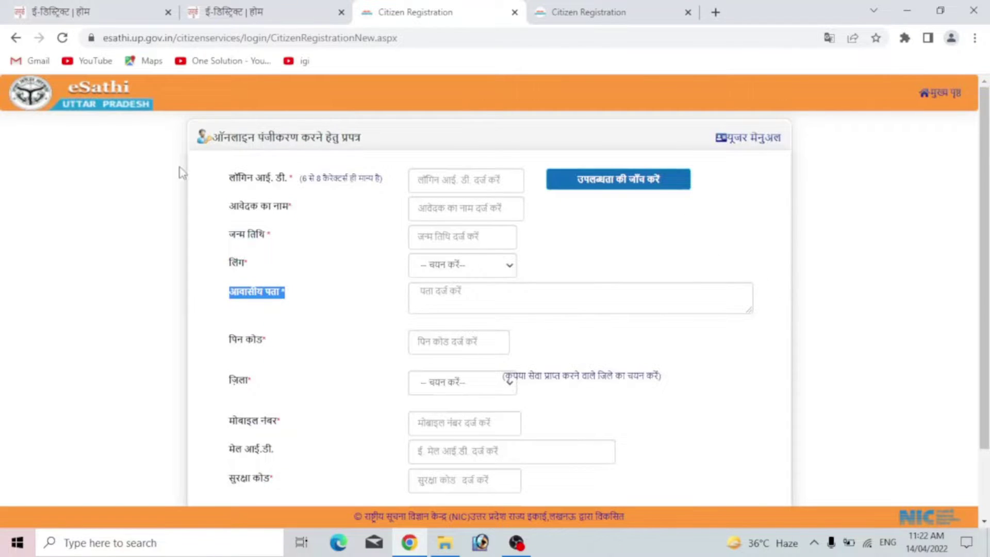
- Return to the login page and enter the account username, password and security code
left_click(16, 38)
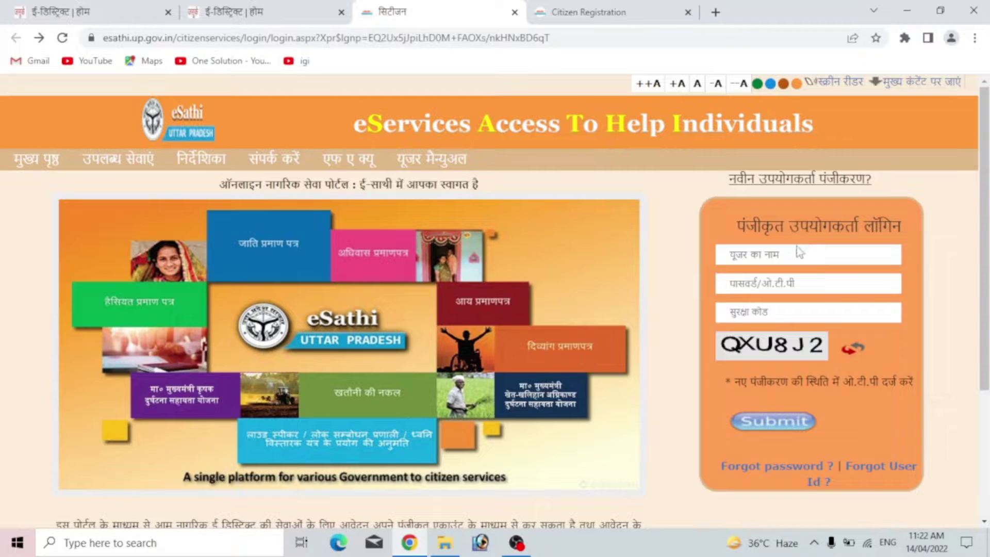
left_click(731, 254)
left_click(777, 285)
scroll(777, 285, "down", 1)
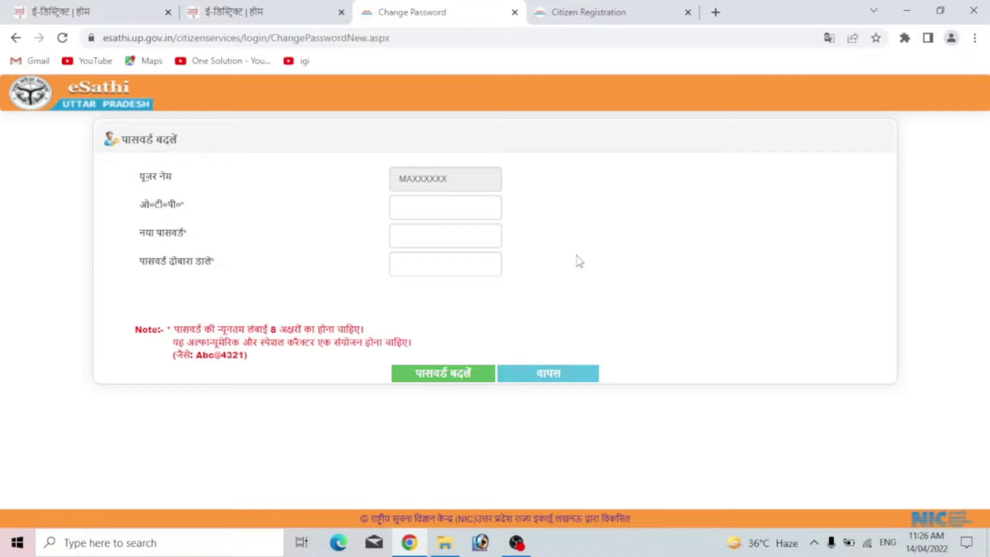
- Enter the OTP and the new password twice, submit, then go back via वापस
left_click(417, 205)
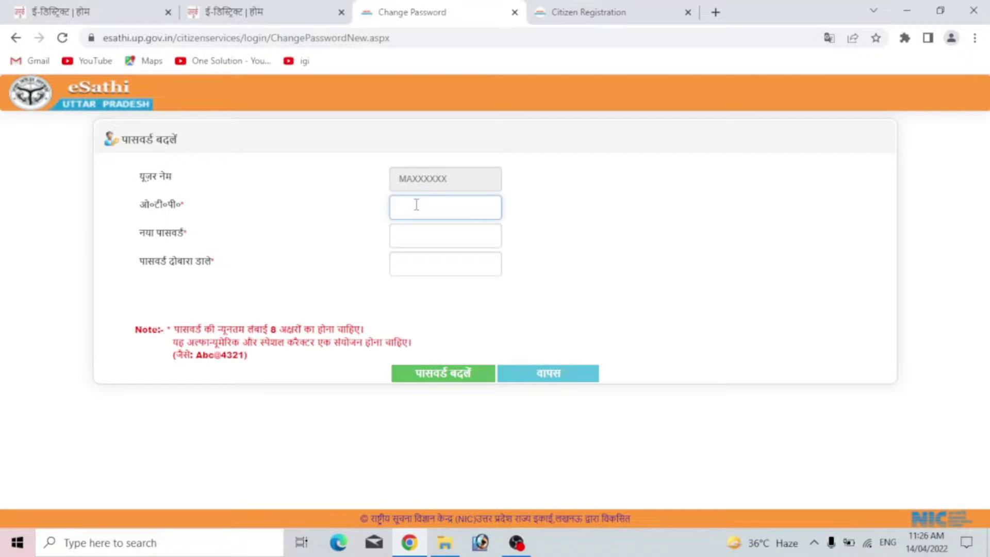
left_click(422, 233)
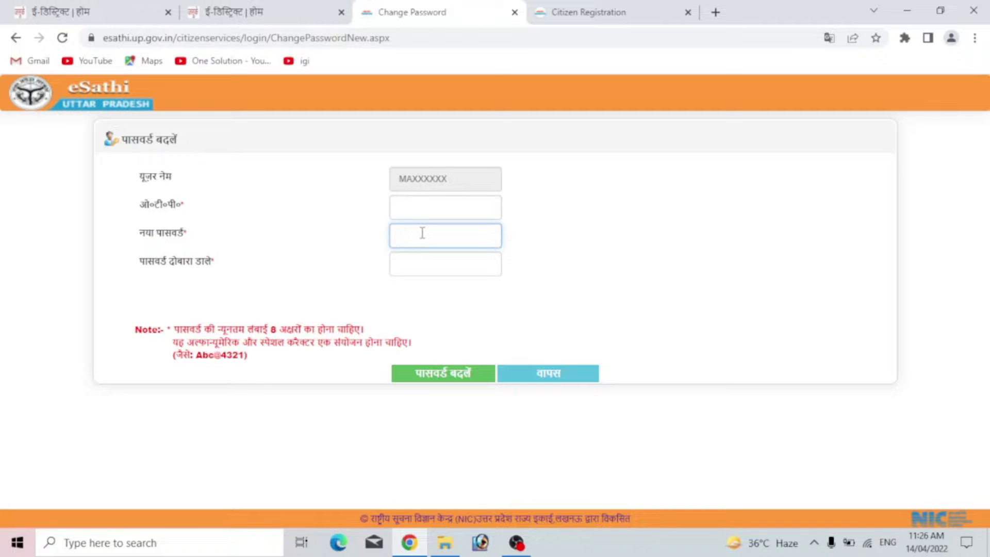
left_click_drag(268, 329, 341, 331)
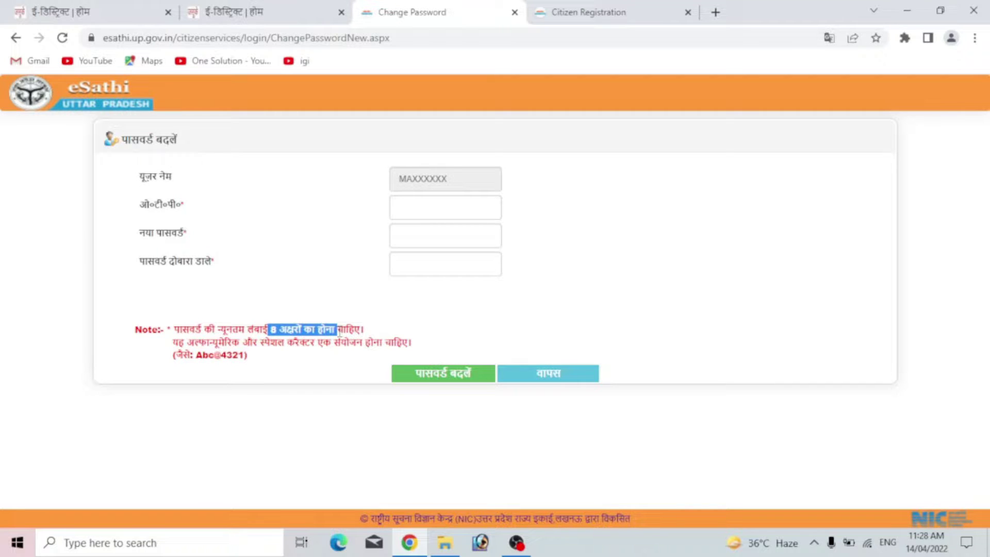
left_click(438, 265)
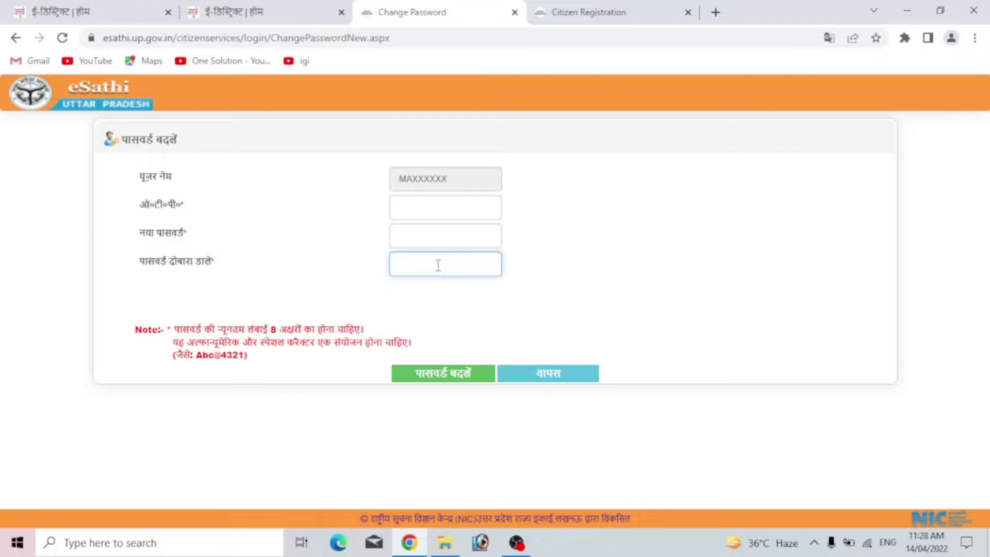
left_click(452, 378)
left_click_drag(424, 299, 516, 308)
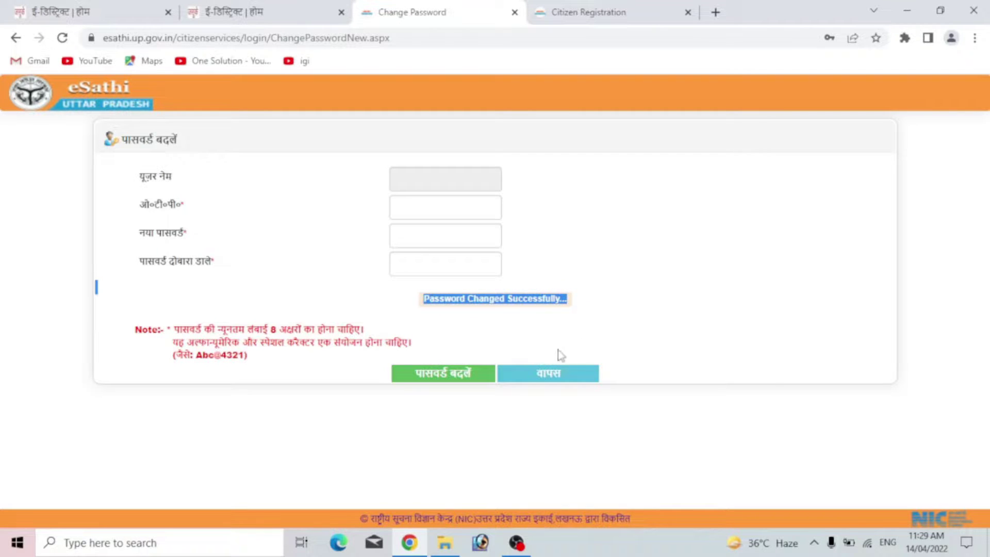
left_click(554, 382)
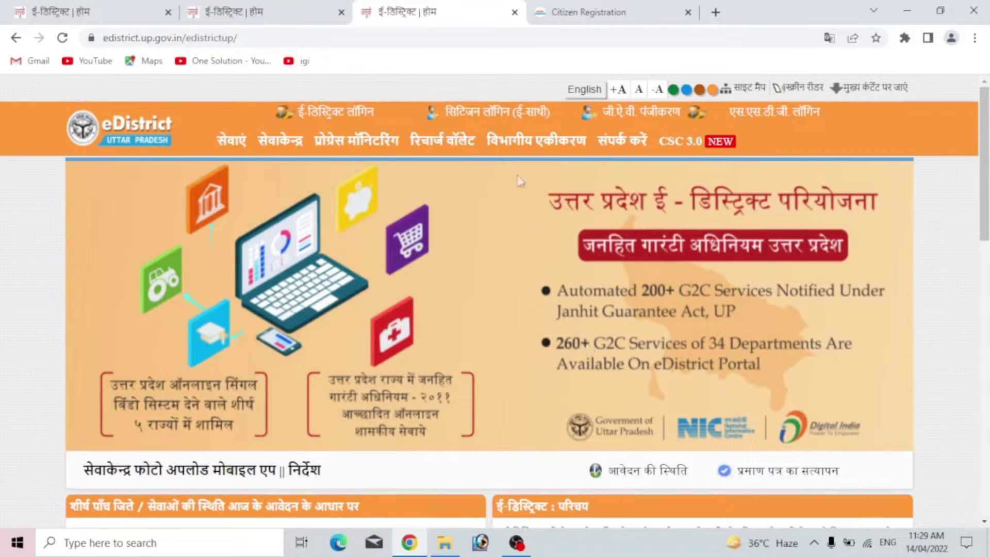
- Open सिटिज़न लॉगिन (ई-साथी) from eDistrict and submit the eSathi login
left_click(467, 120)
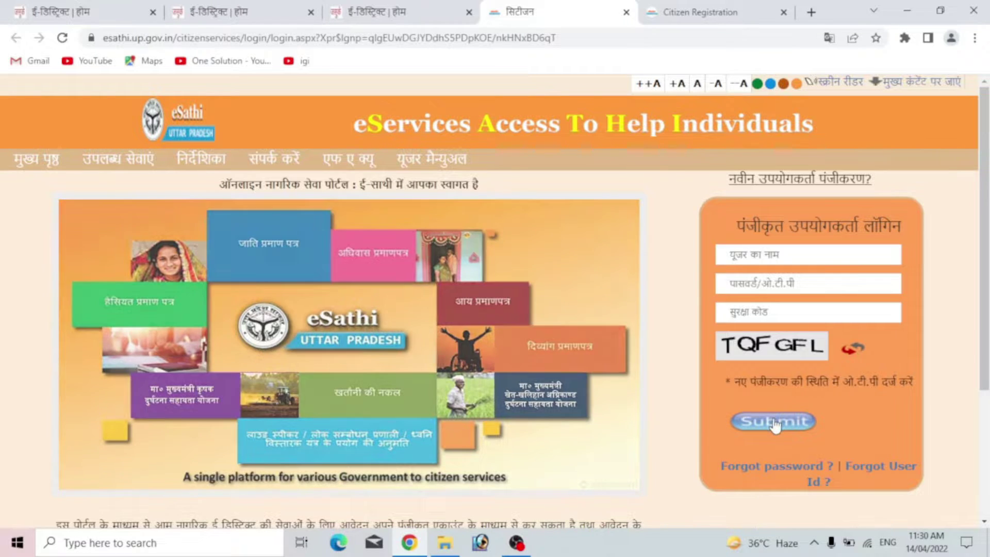
left_click(774, 422)
- Open the आय प्रमाण पत्र link under प्रमाण पत्र सेवा on the dashboard
scroll(619, 338, "down", 1)
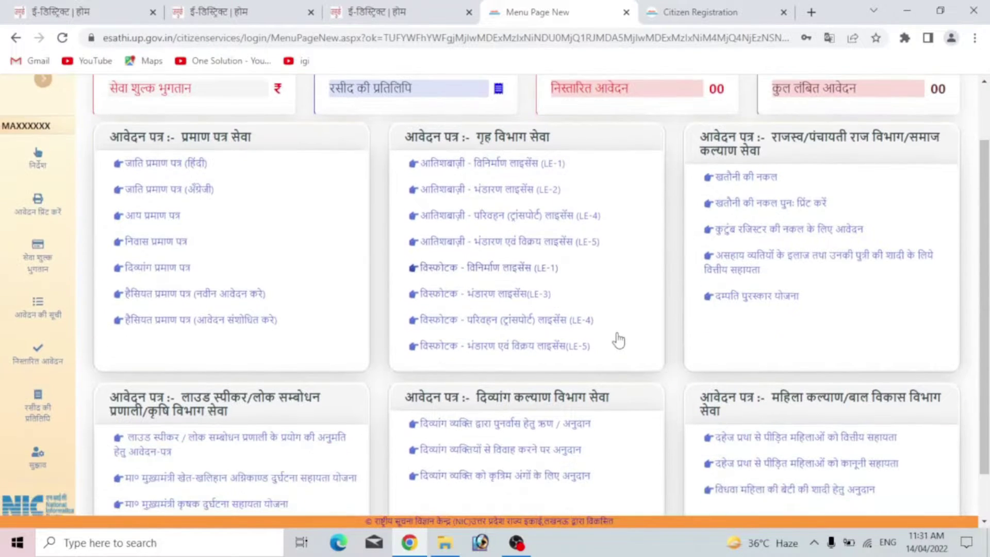
scroll(619, 340, "down", 1)
scroll(618, 340, "up", 1)
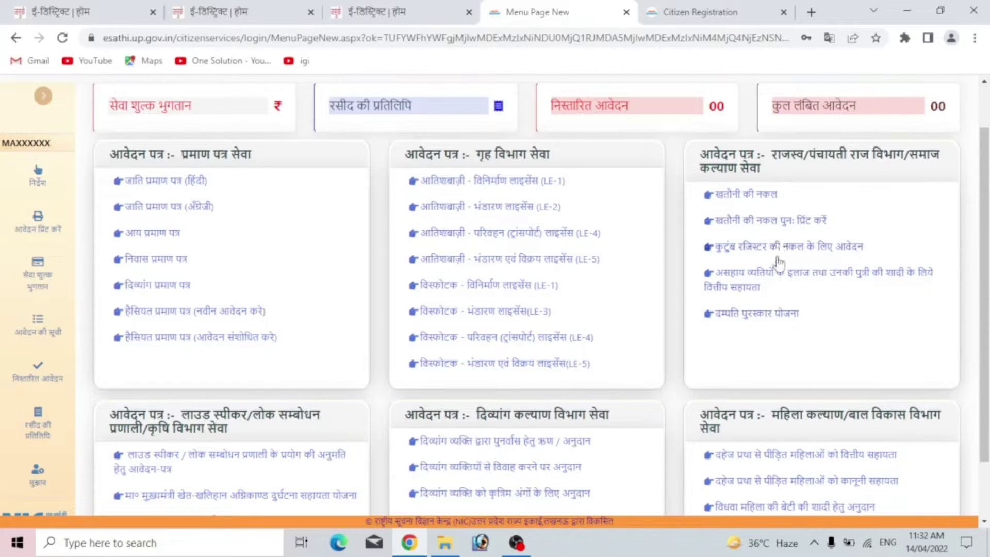
scroll(779, 263, "down", 1)
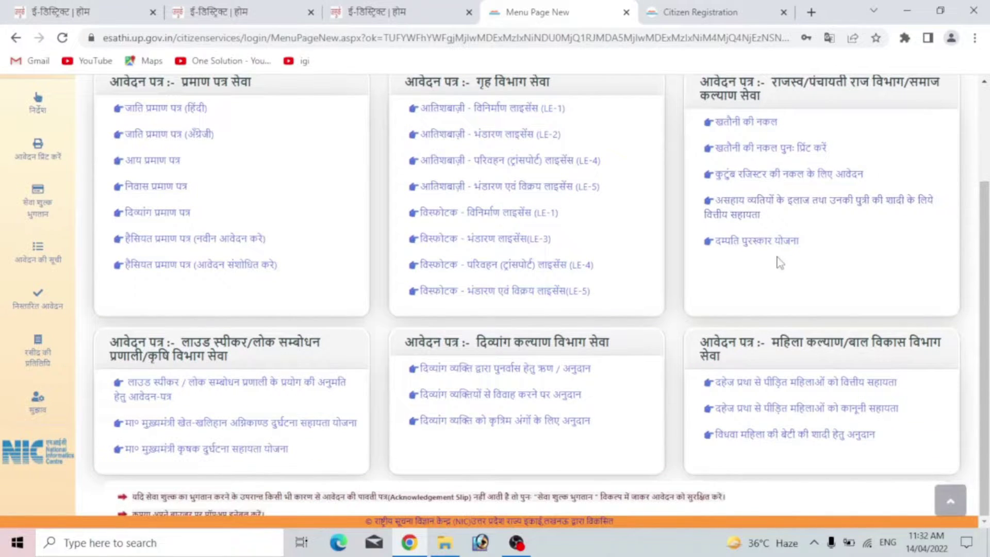
scroll(778, 263, "up", 1)
scroll(411, 305, "up", 1)
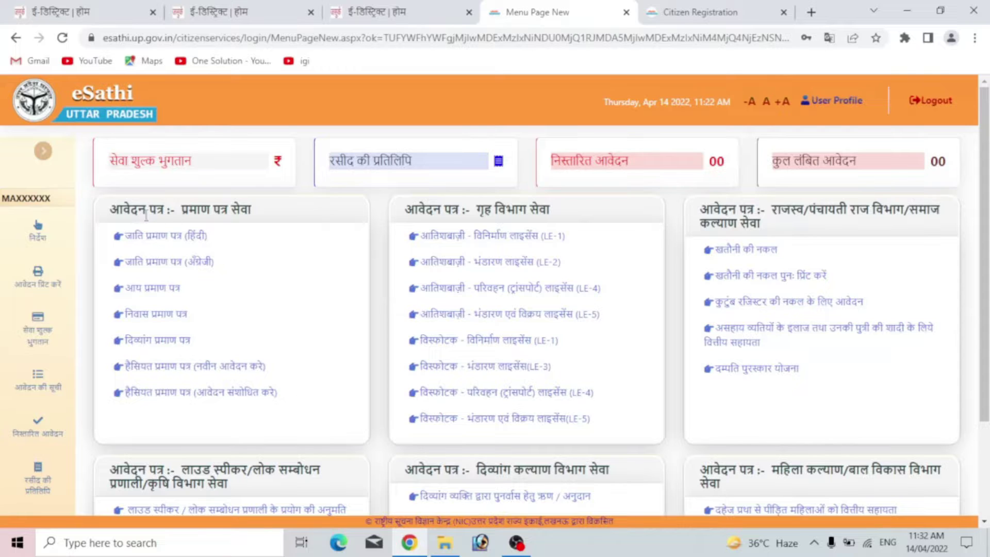
left_click(148, 292)
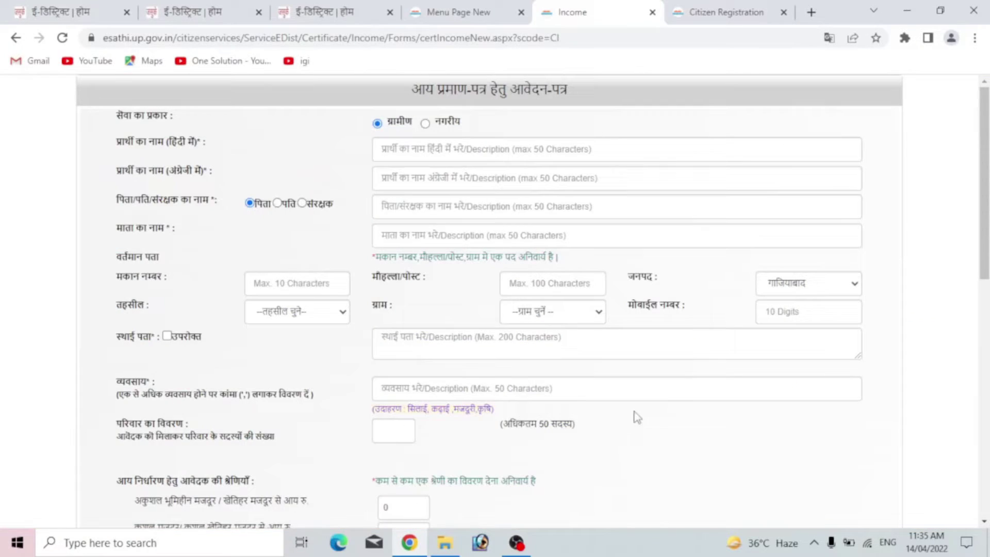
scroll(637, 417, "down", 5)
scroll(637, 417, "up", 5)
left_click(415, 146)
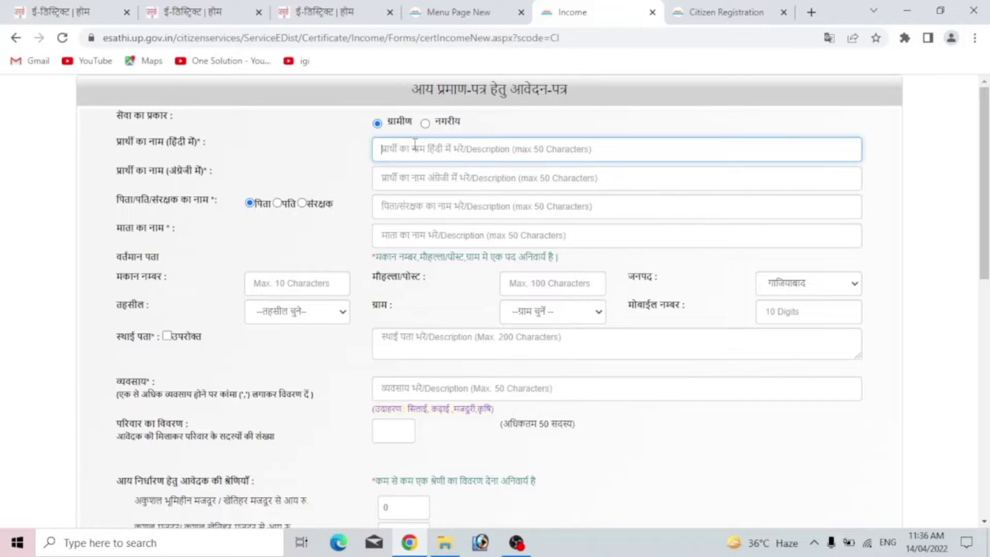
left_click(407, 184)
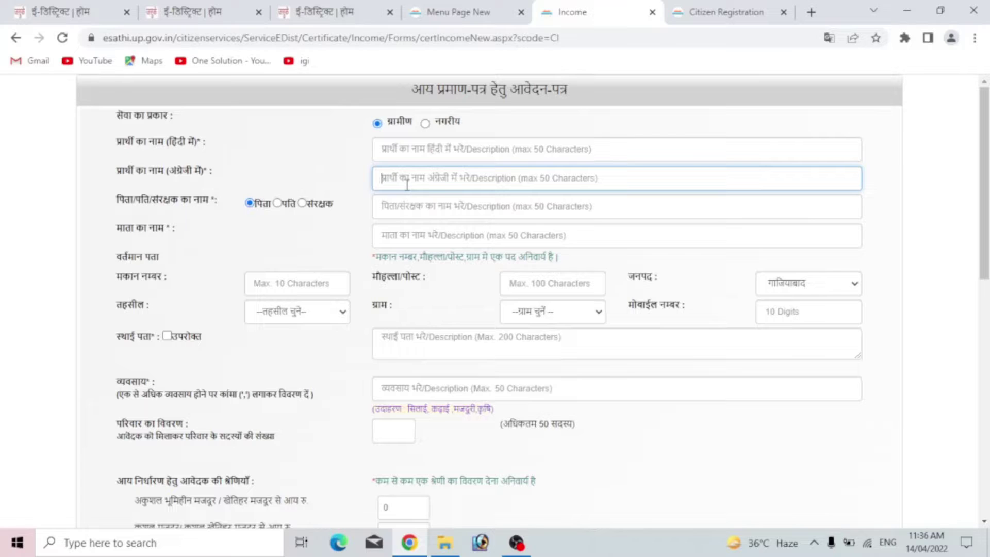
left_click(407, 213)
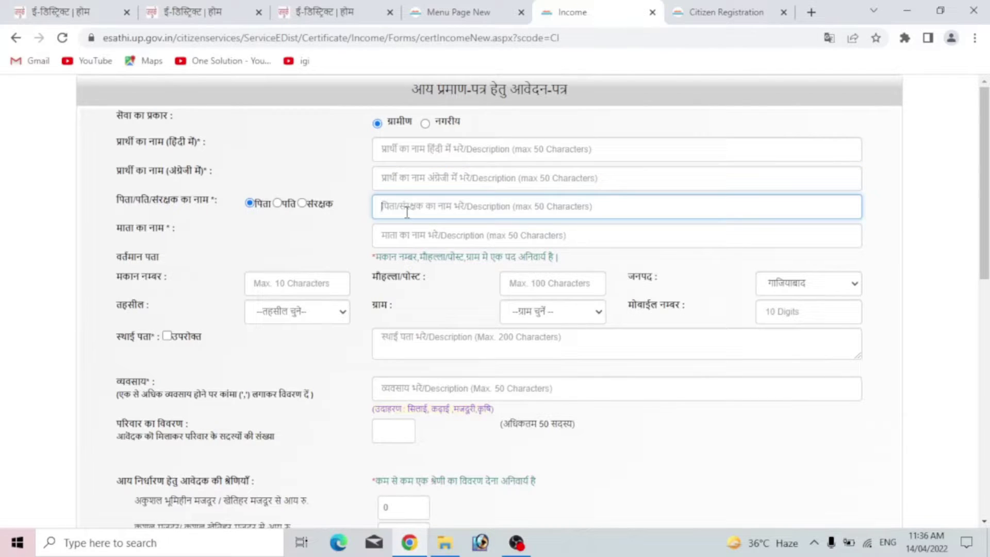
left_click(413, 238)
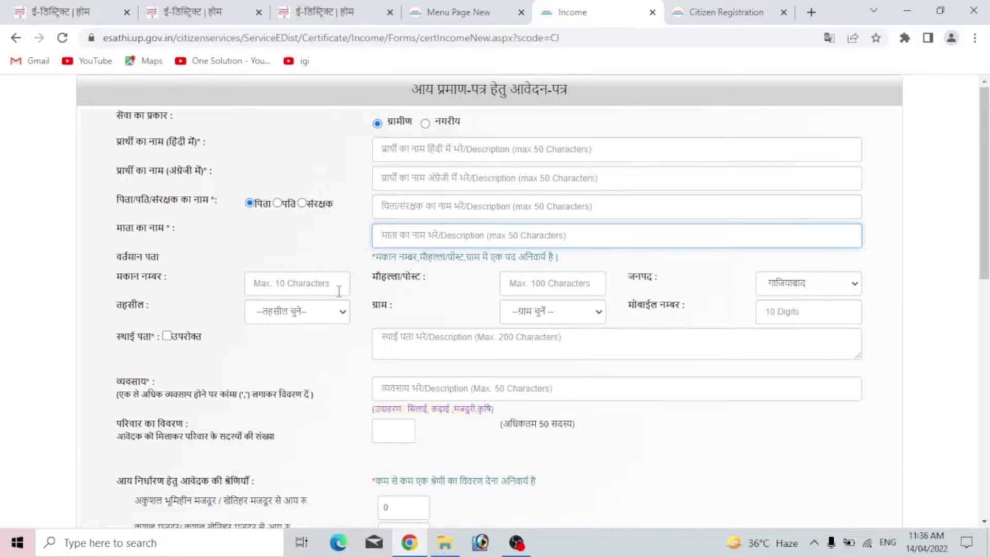
left_click(305, 279)
left_click(520, 288)
left_click(533, 288)
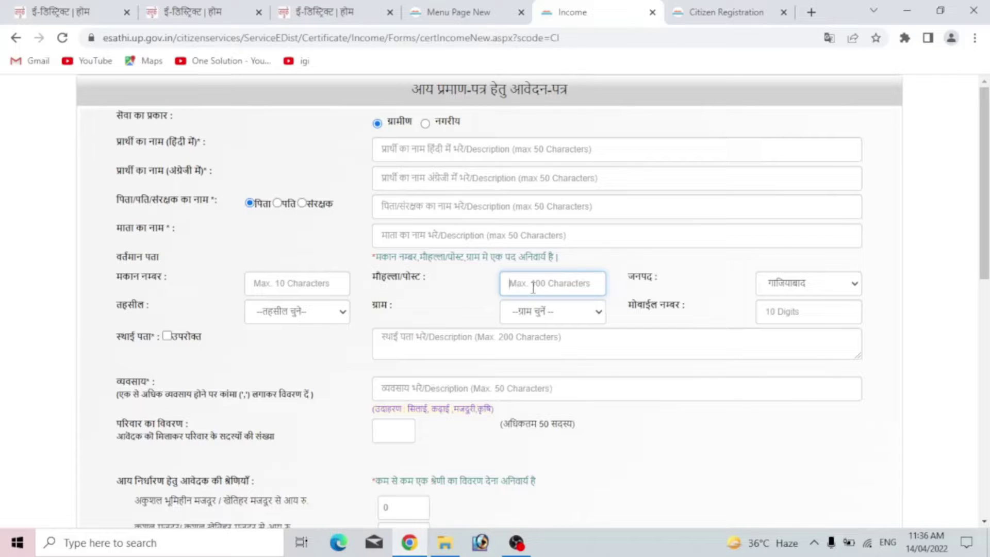
left_click(813, 292)
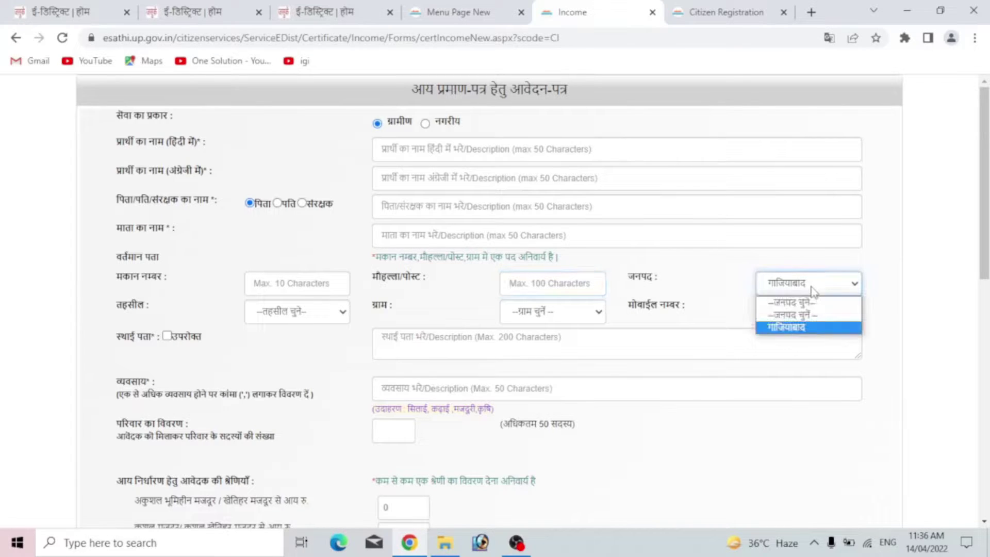
left_click(813, 291)
left_click(325, 316)
left_click(324, 316)
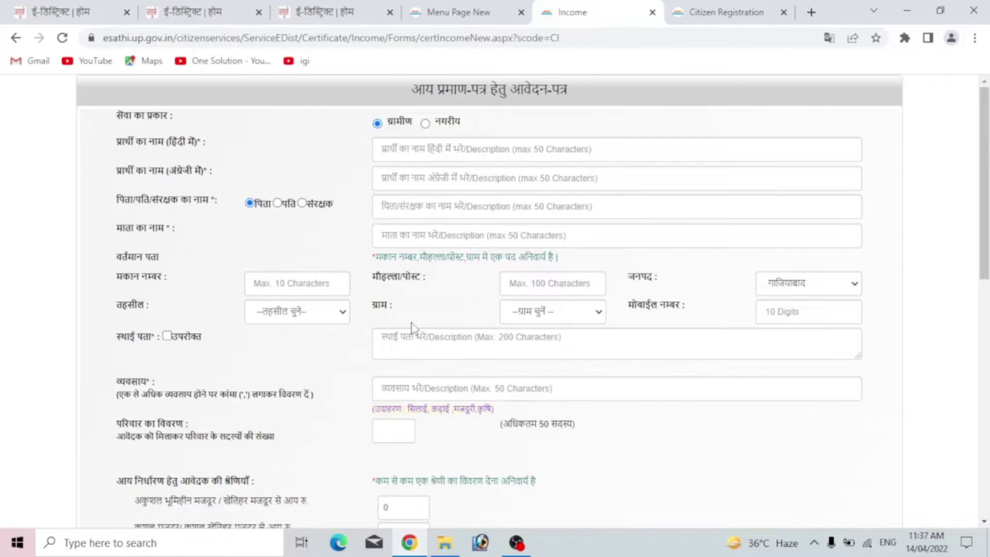
left_click(564, 321)
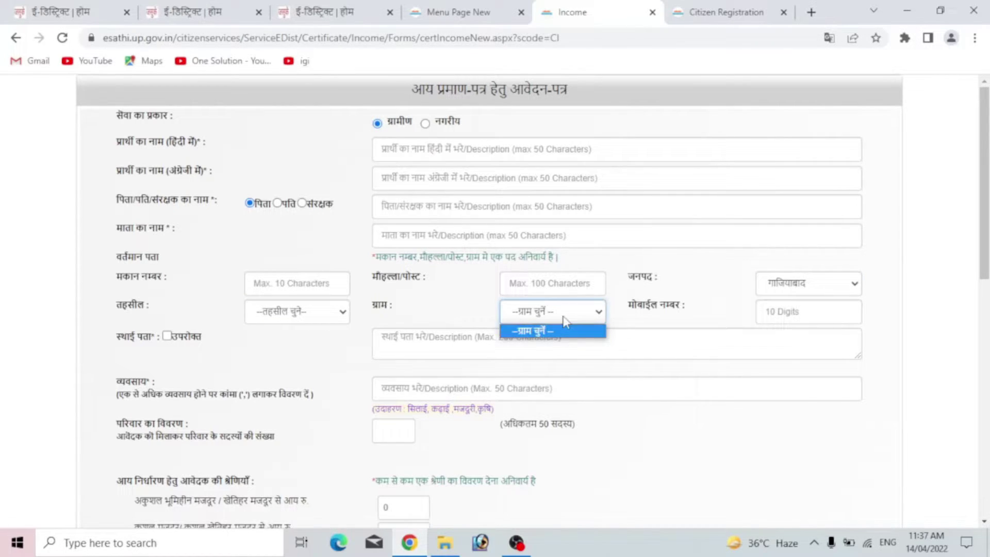
left_click(566, 321)
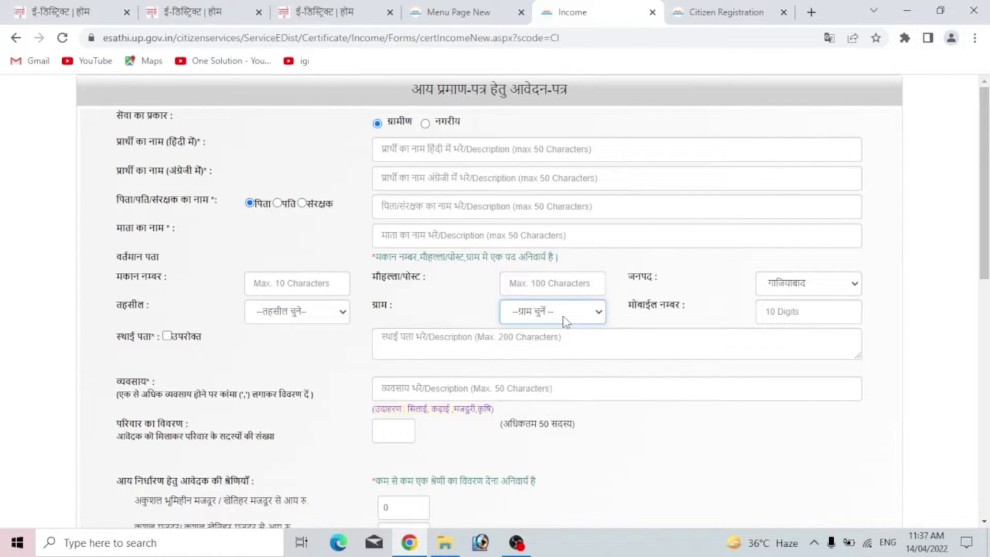
left_click(822, 311)
- Enter 2 as the number of family members in परिवार का विवरण
scroll(316, 276, "down", 1)
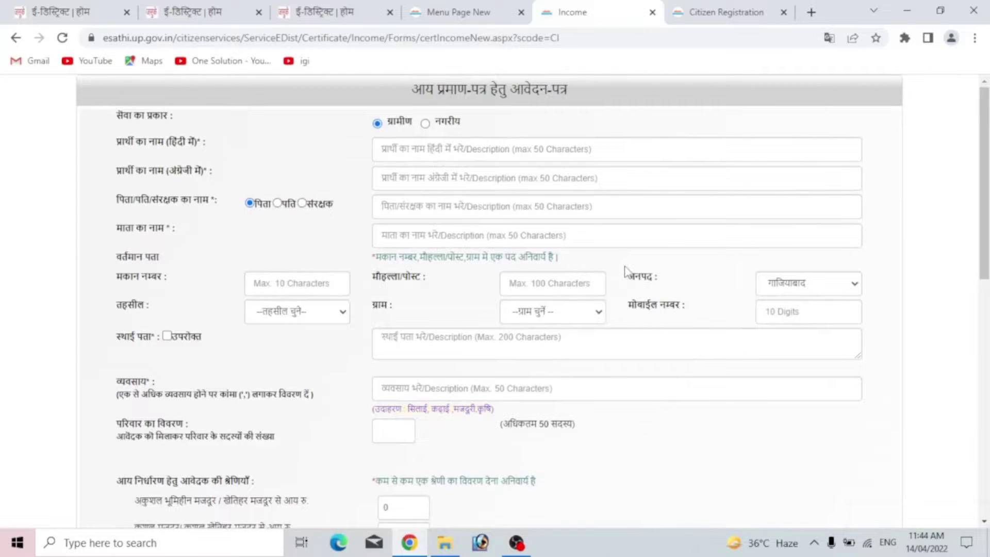
scroll(628, 272, "down", 3)
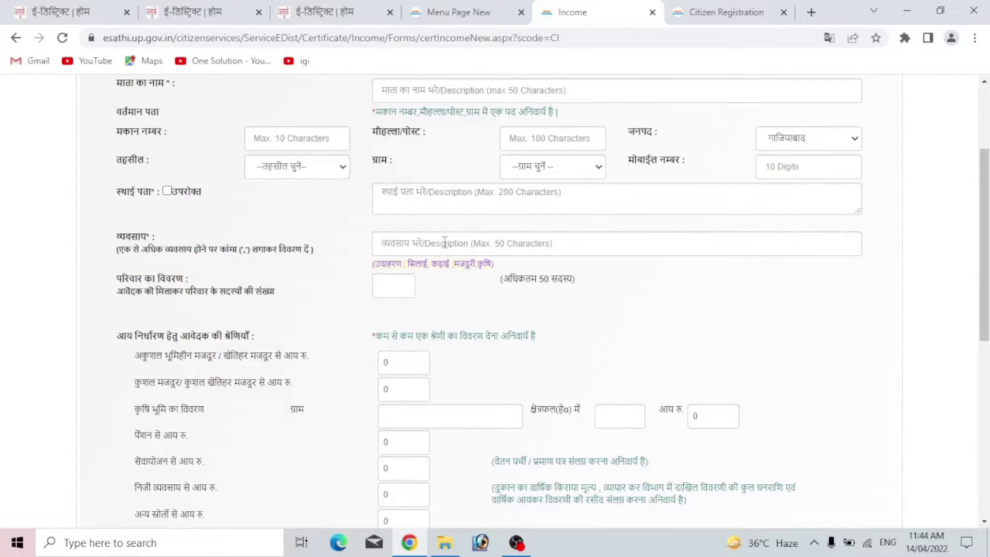
scroll(445, 242, "down", 3)
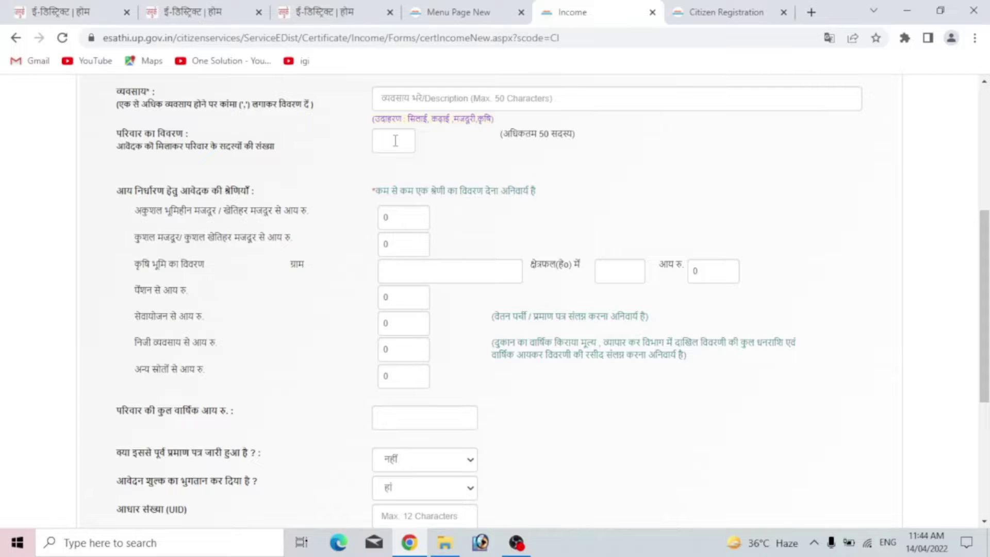
left_click(396, 140)
type("2")
double_click(408, 360)
- Scroll down through the income fields to the end of the form
scroll(434, 336, "down", 2)
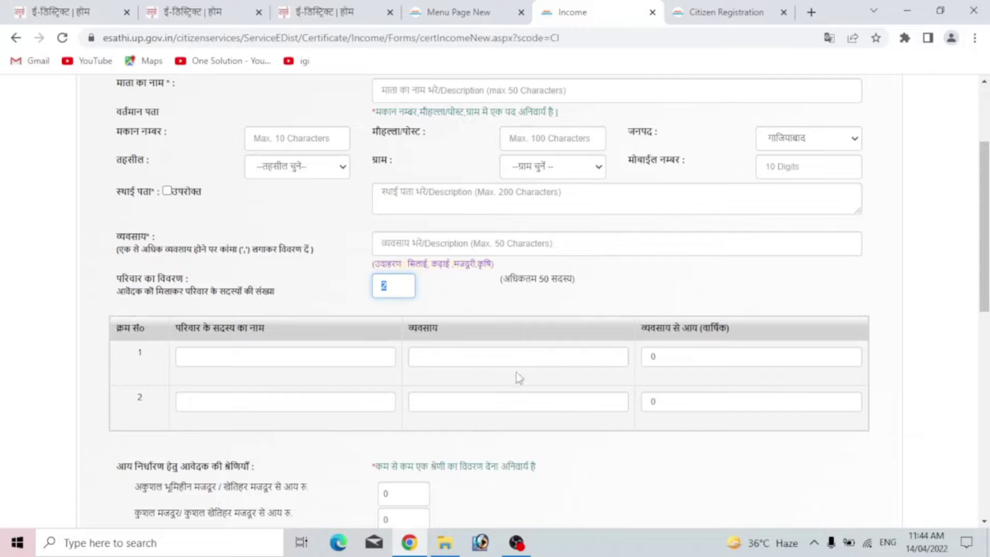
scroll(515, 372, "down", 2)
scroll(512, 372, "down", 5)
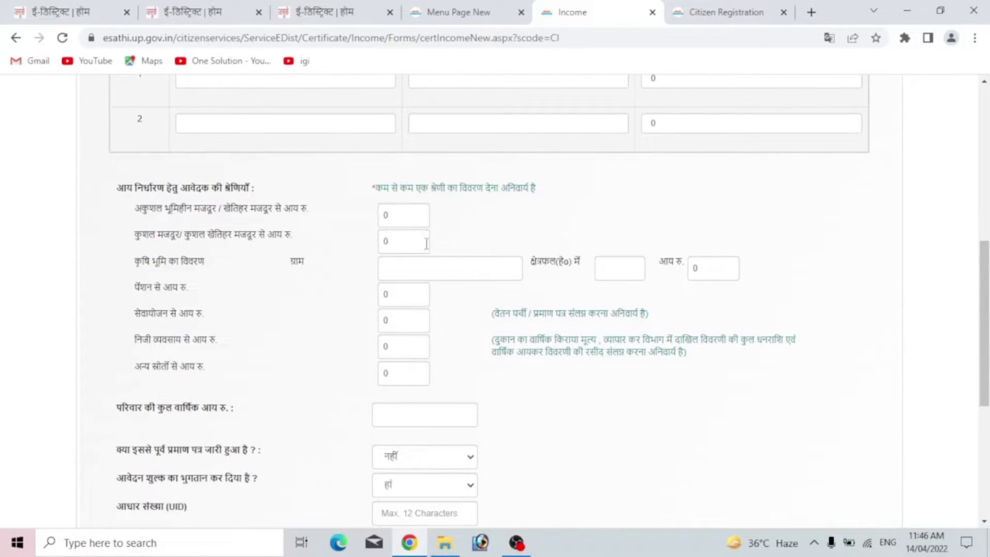
scroll(432, 310, "down", 2)
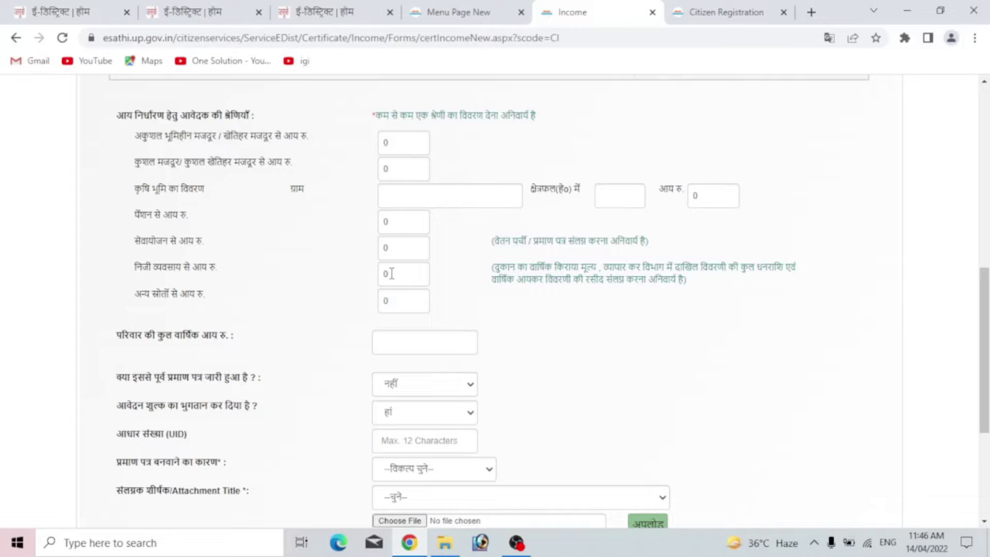
scroll(413, 243, "up", 1)
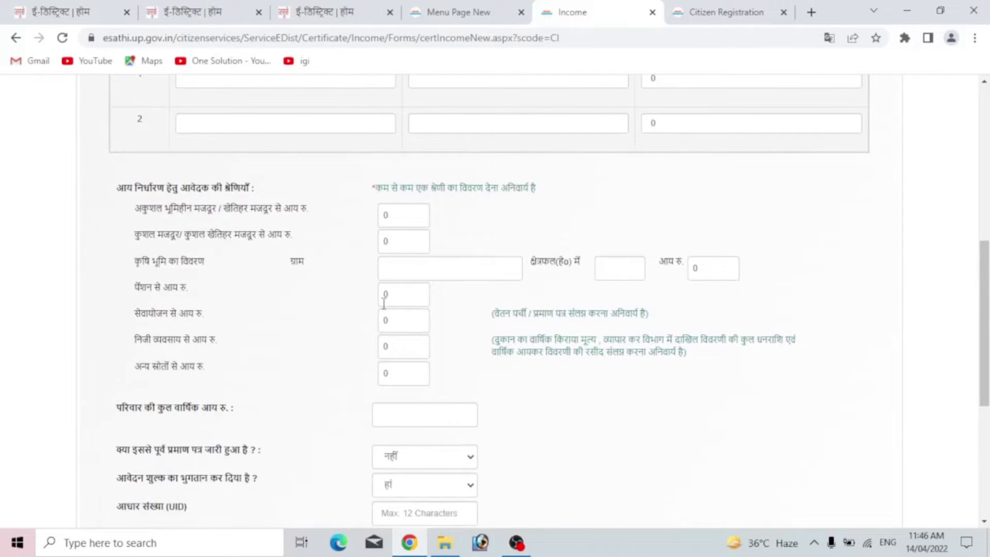
scroll(397, 303, "down", 5)
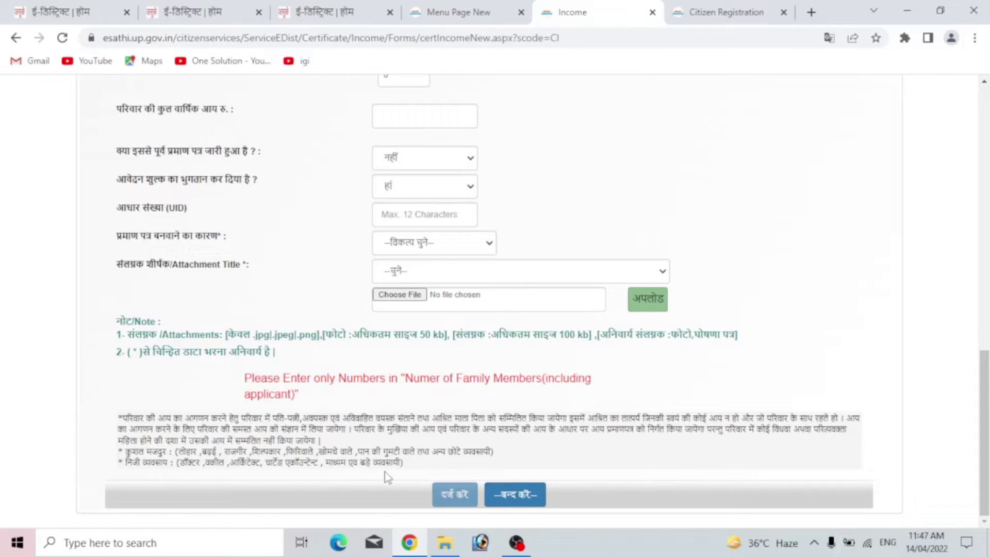
- Go to the family's total annual income field
scroll(386, 454, "up", 5)
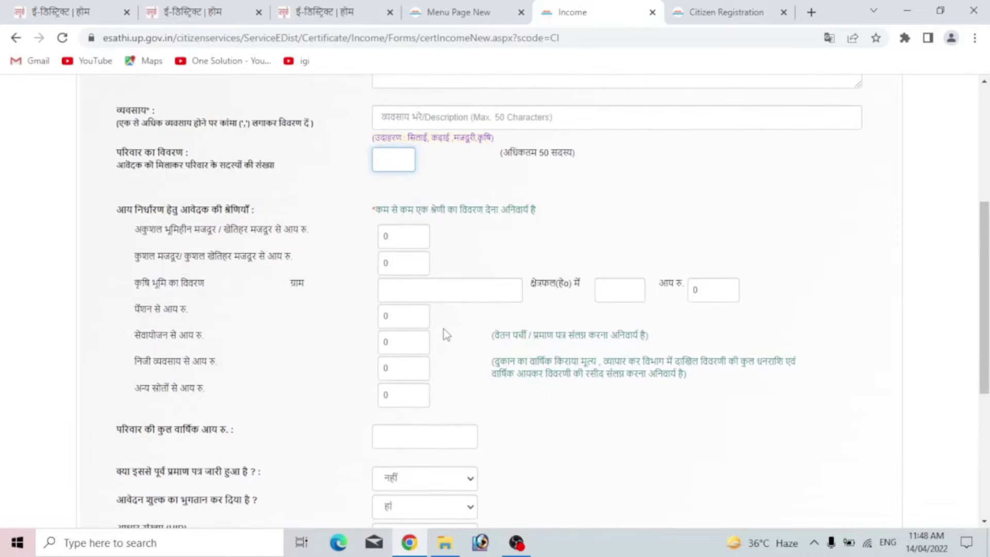
scroll(437, 295, "down", 1)
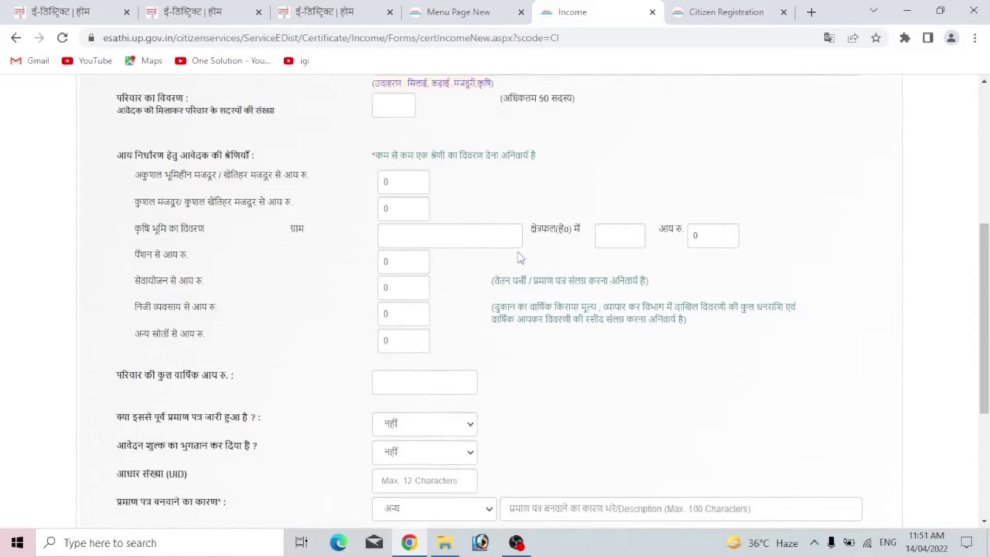
scroll(517, 250, "down", 5)
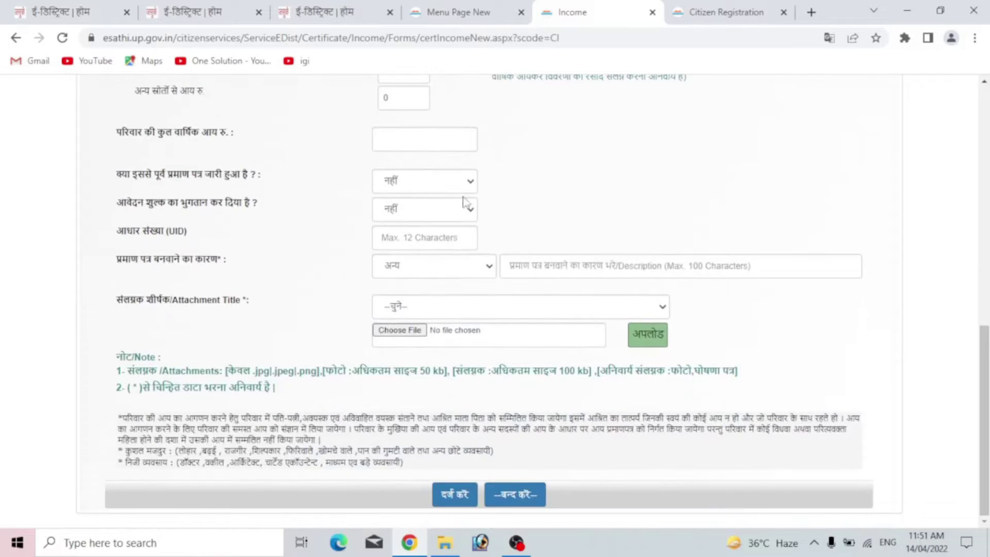
left_click(407, 143)
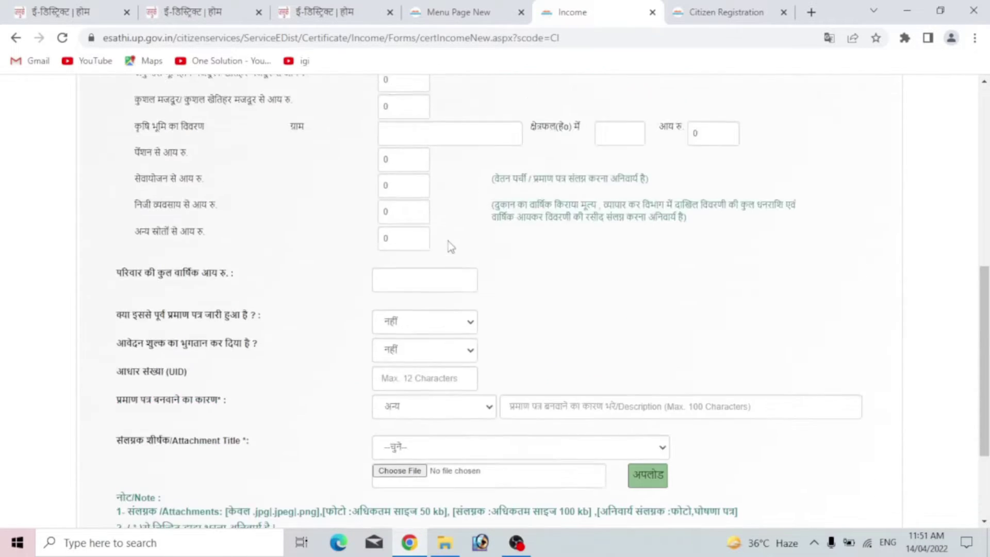
scroll(448, 245, "down", 3)
scroll(445, 227, "up", 1)
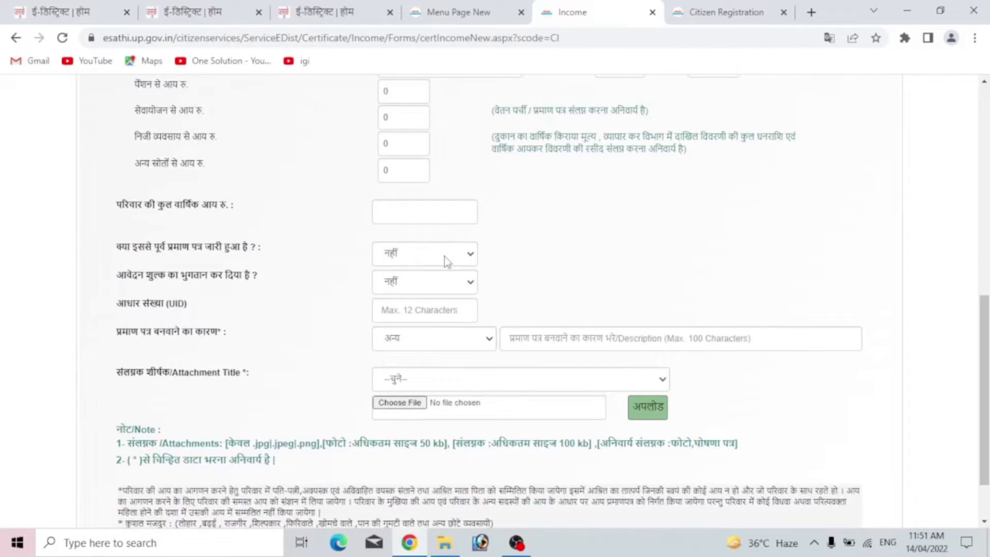
- Set the previously-issued-certificate and fee-paid dropdowns to नहीं, then open the reason list
left_click(445, 255)
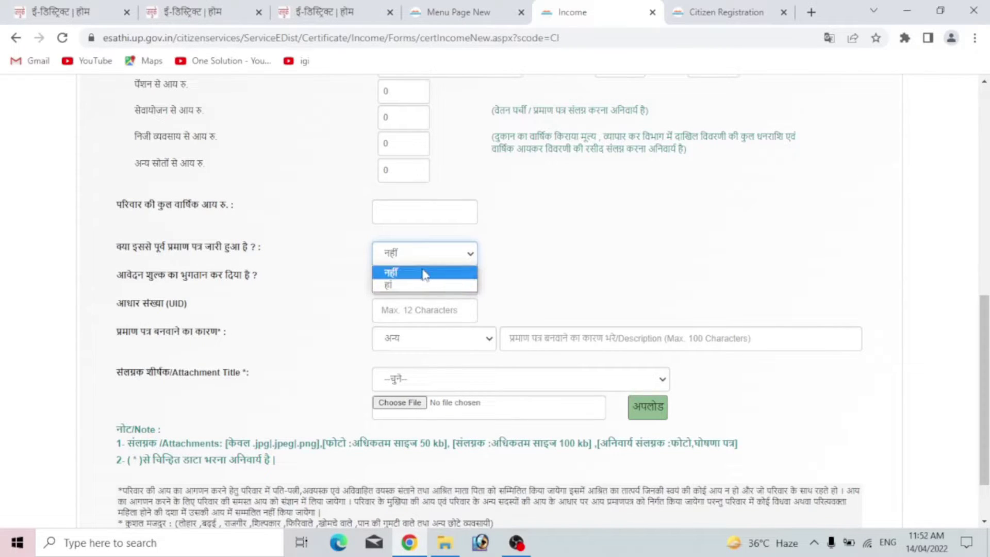
left_click(425, 273)
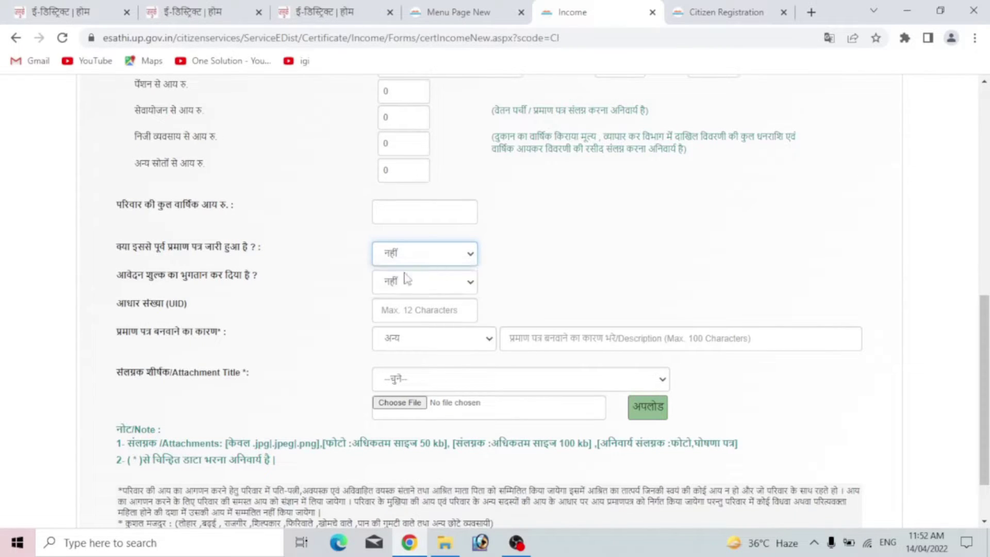
left_click(434, 286)
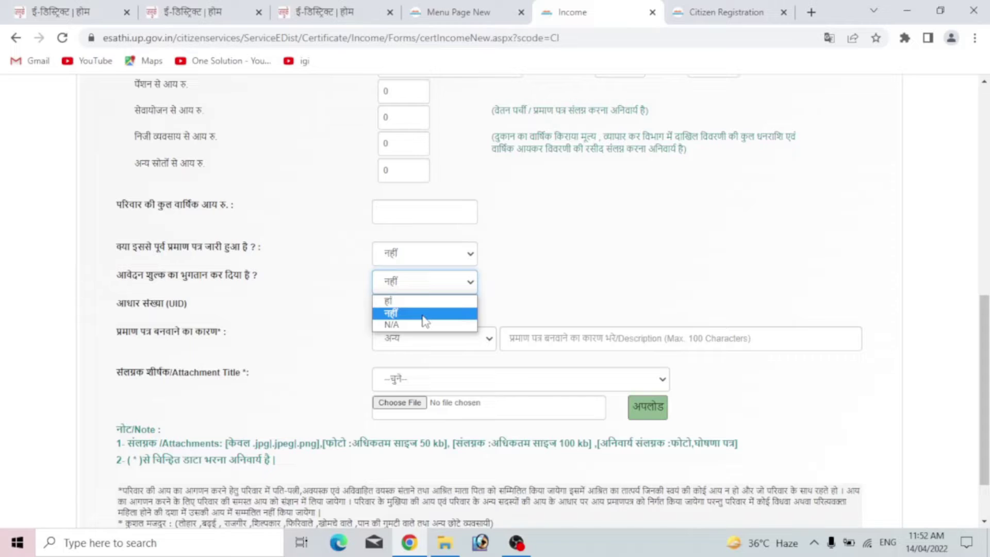
left_click(425, 313)
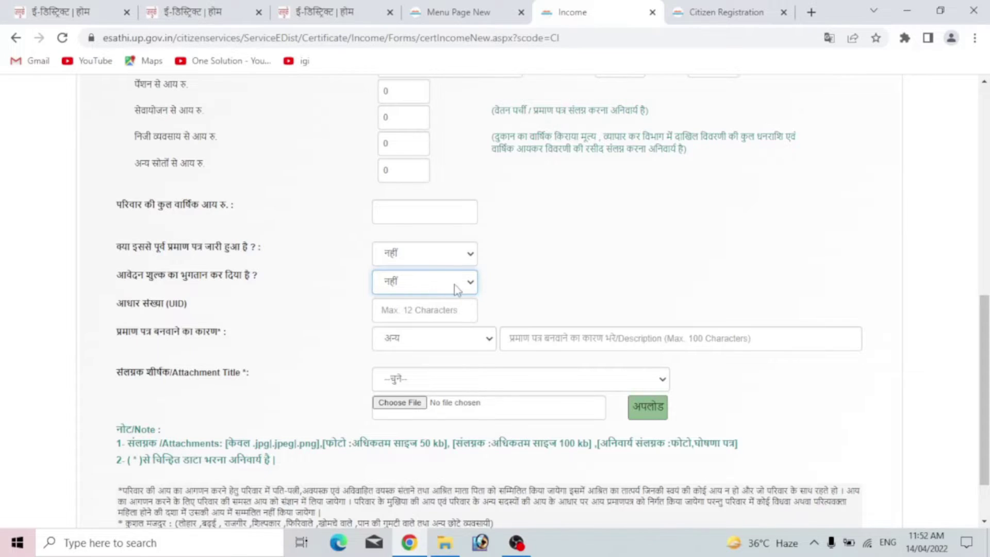
scroll(453, 287, "down", 2)
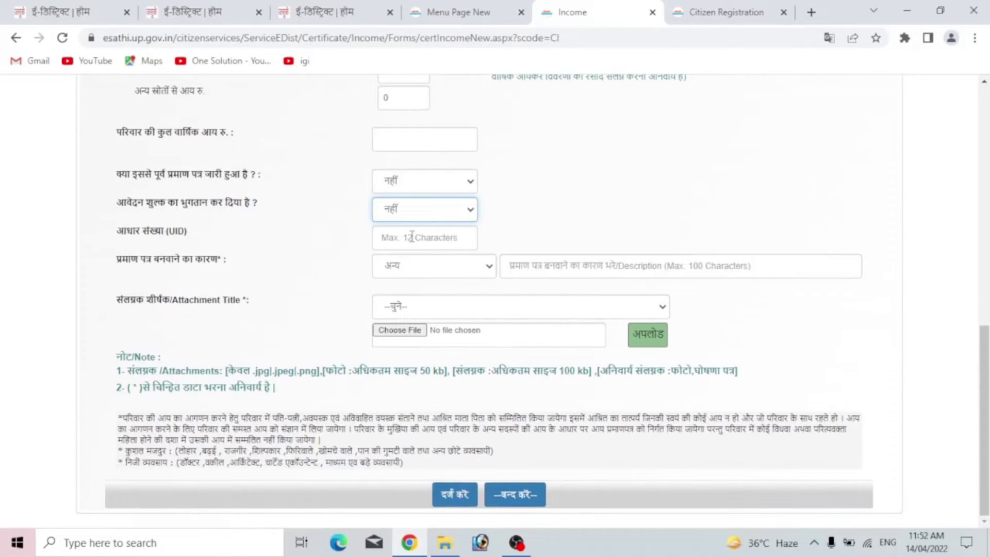
left_click(474, 267)
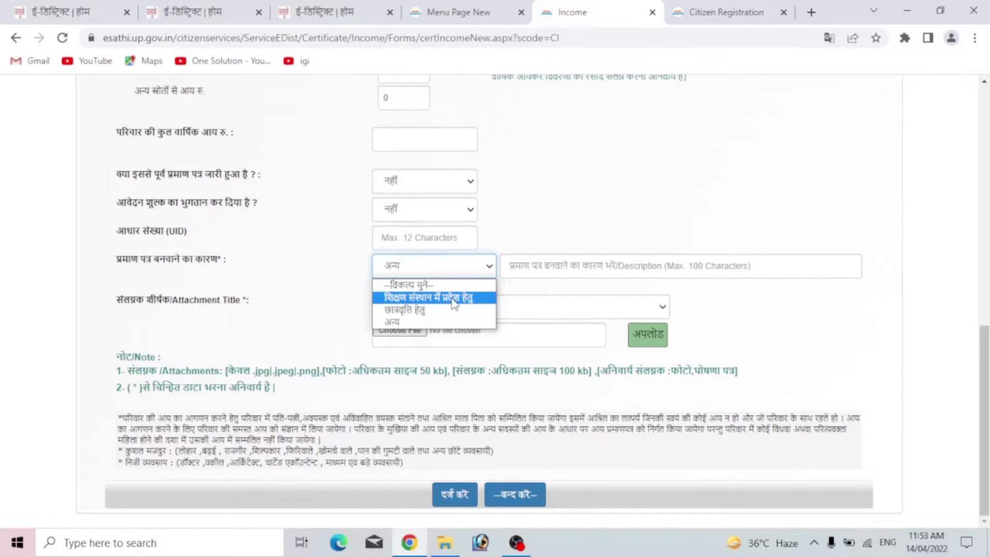
- Keep अन्य as the certificate reason and try a फोटो attachment, cancelling the file chooser
left_click(411, 323)
left_click(548, 266)
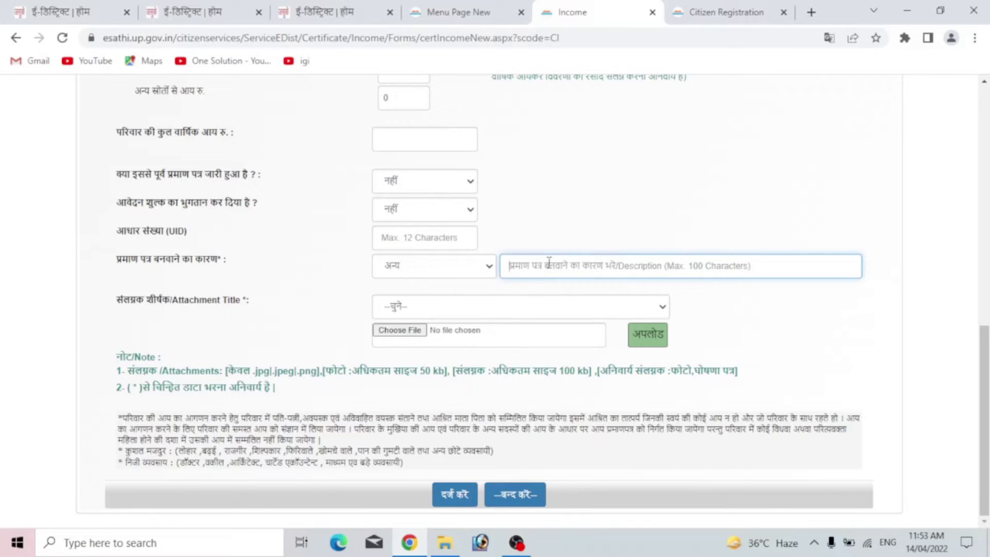
left_click(526, 310)
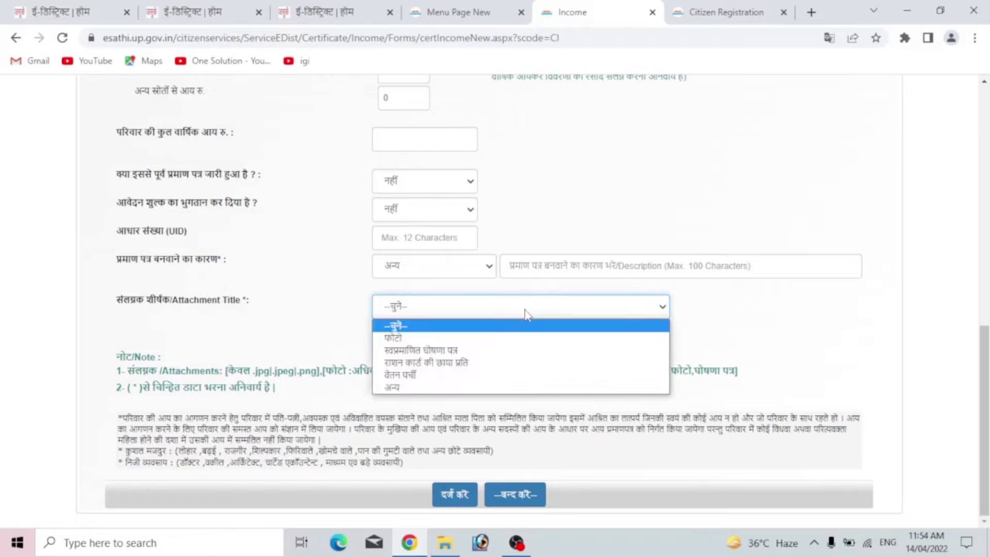
left_click(506, 339)
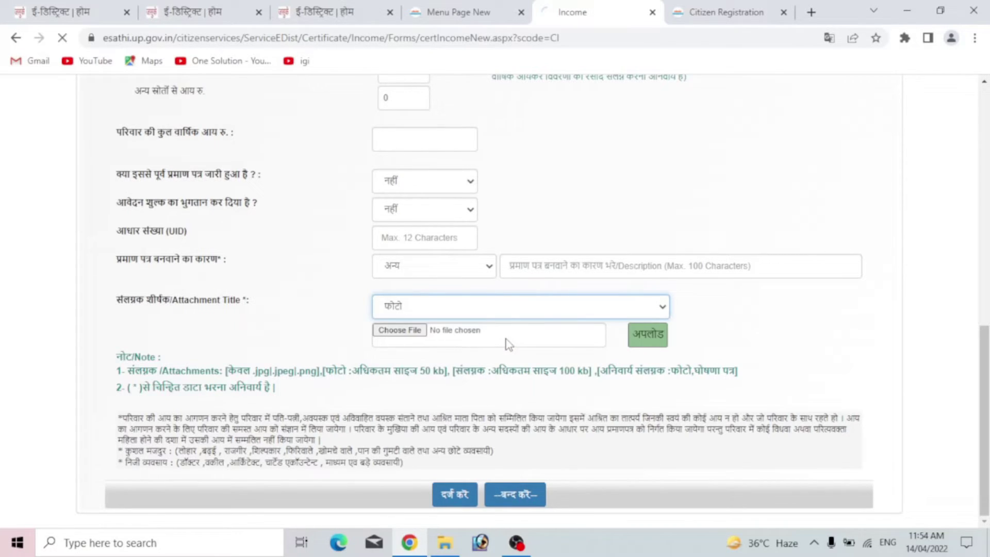
left_click(404, 334)
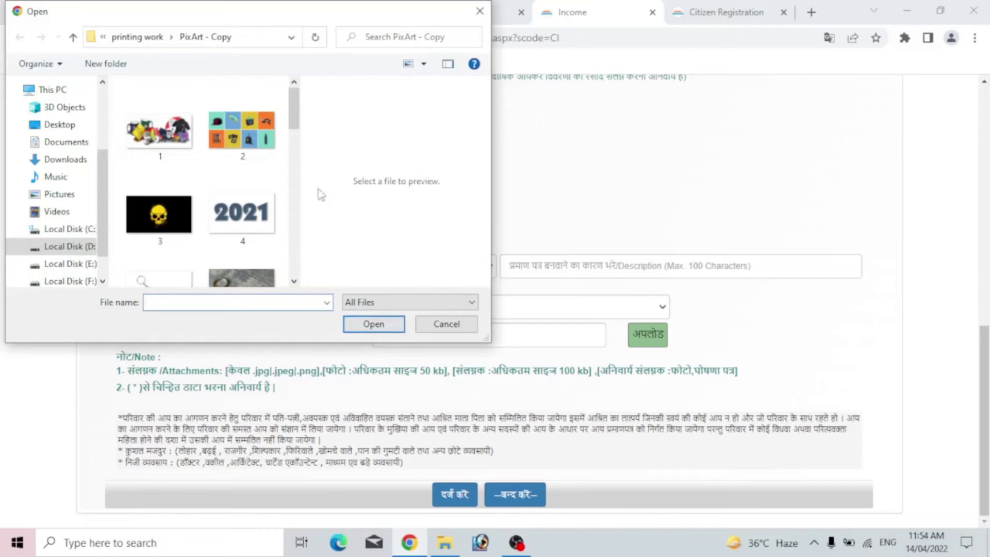
left_click(471, 325)
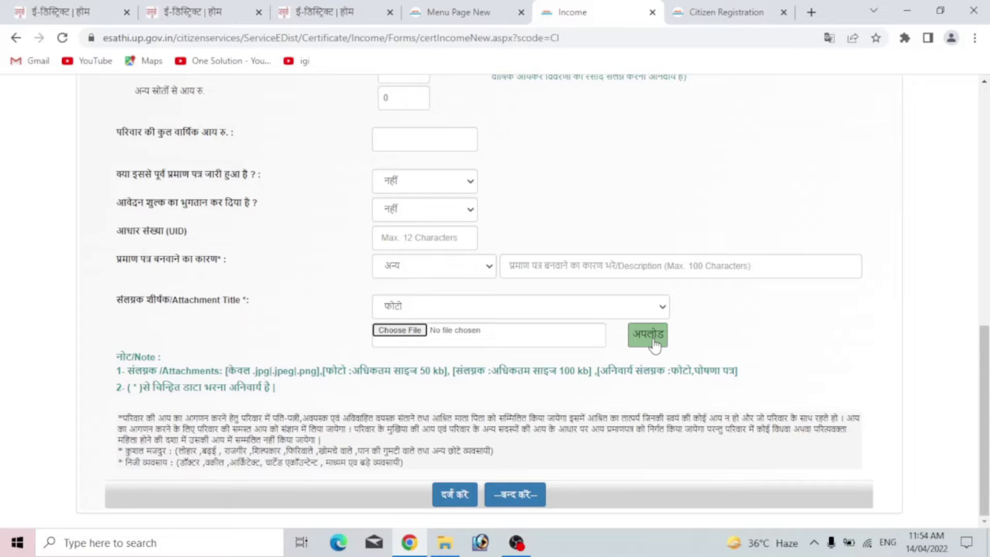
- Try स्वप्रमाणित घोषणा पत्र as the attachment title, then settle on वेतन पर्ची
left_click(607, 308)
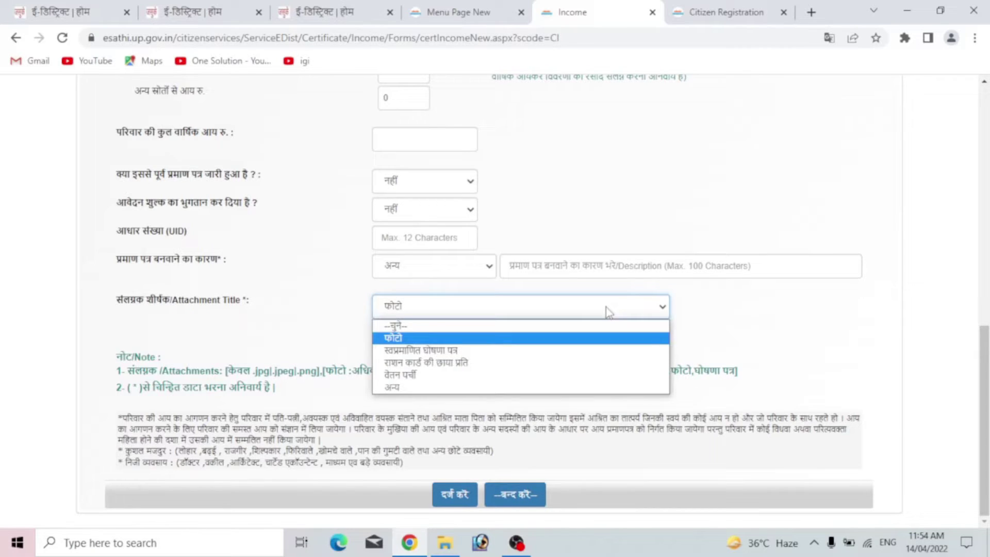
left_click(568, 351)
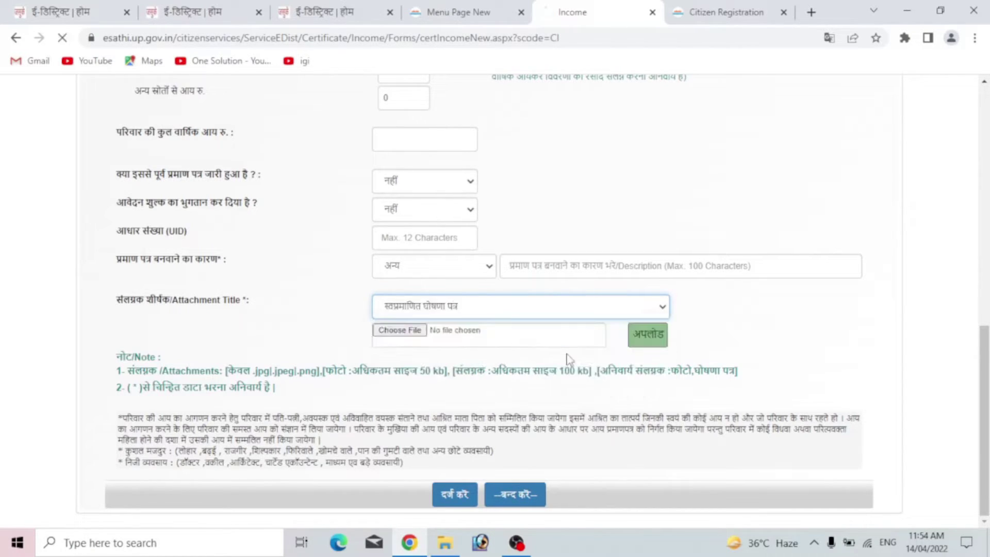
left_click(405, 330)
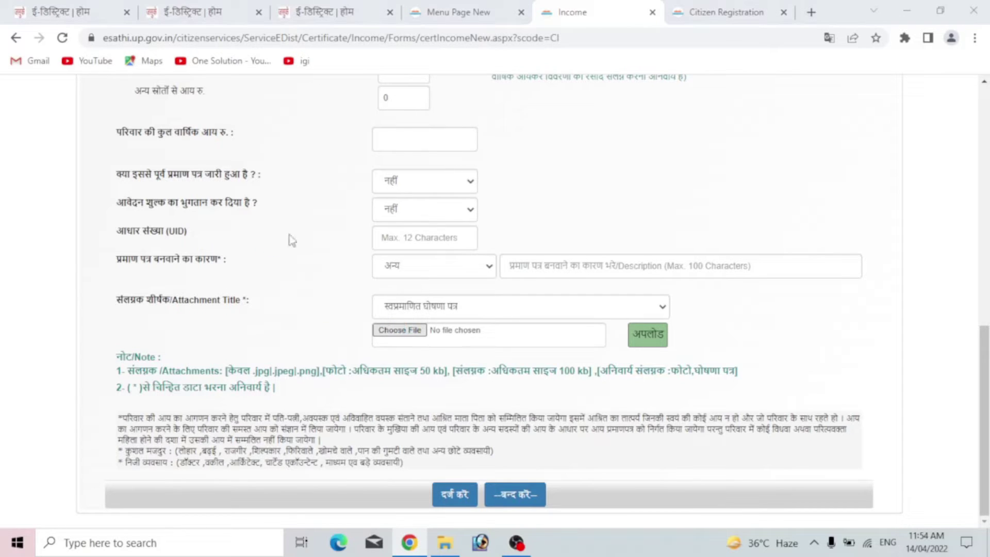
left_click(446, 323)
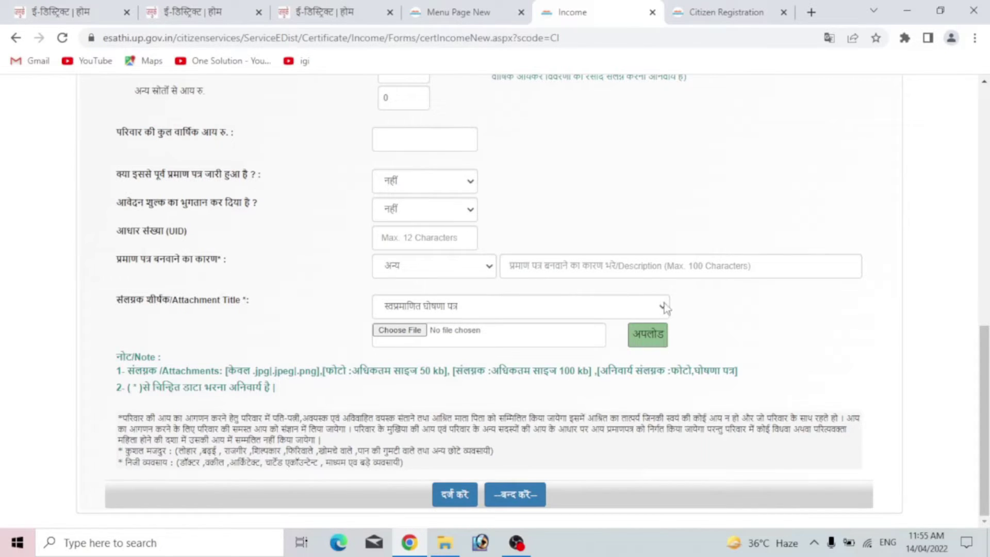
left_click(602, 312)
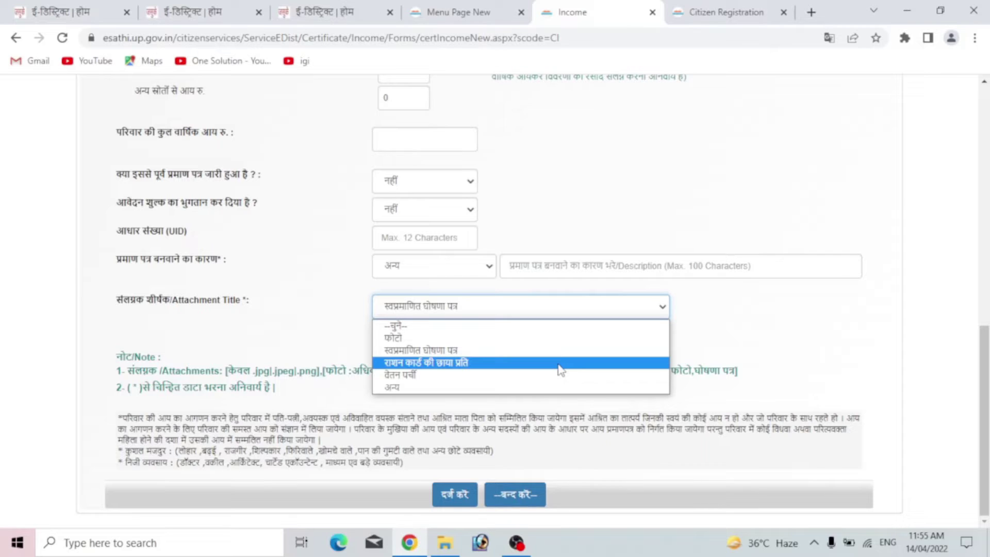
left_click(647, 308)
left_click(647, 309)
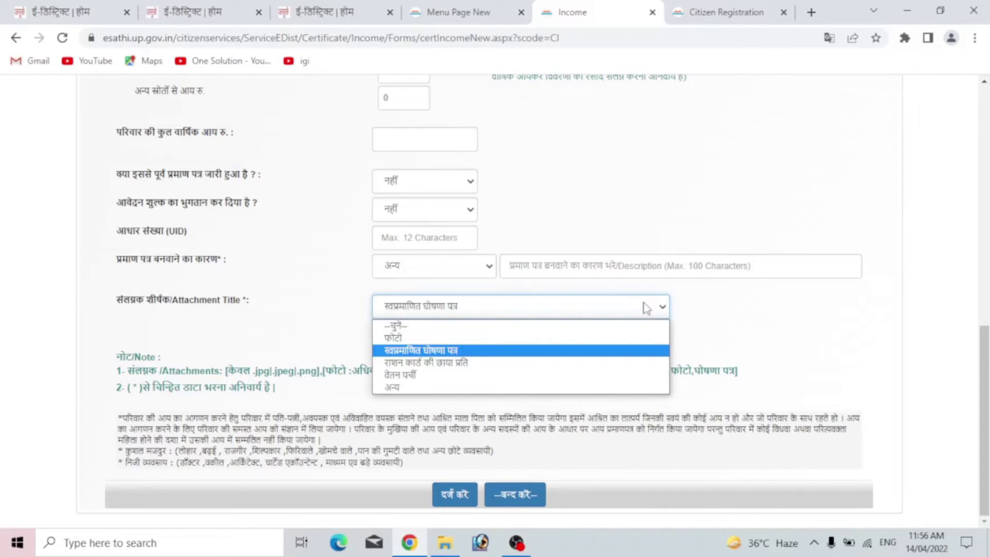
left_click(499, 377)
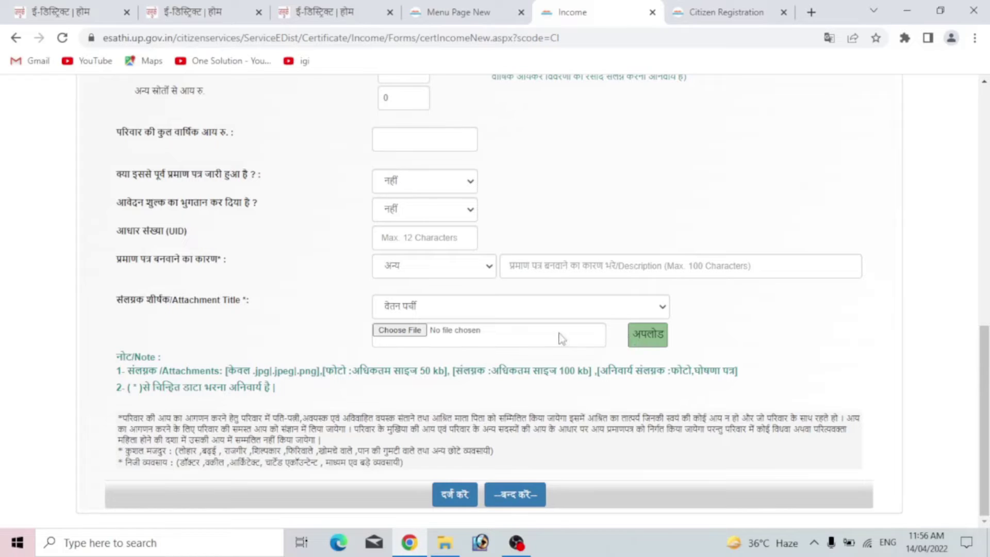
- Review the 50 kb photo and 100 kb attachment size limits in the note
left_click_drag(380, 372, 451, 377)
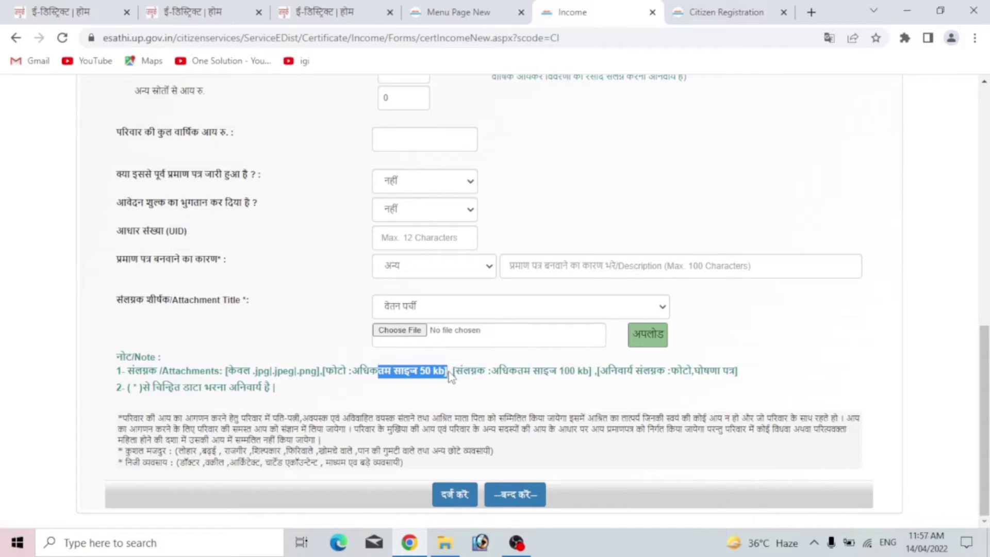
left_click(488, 373)
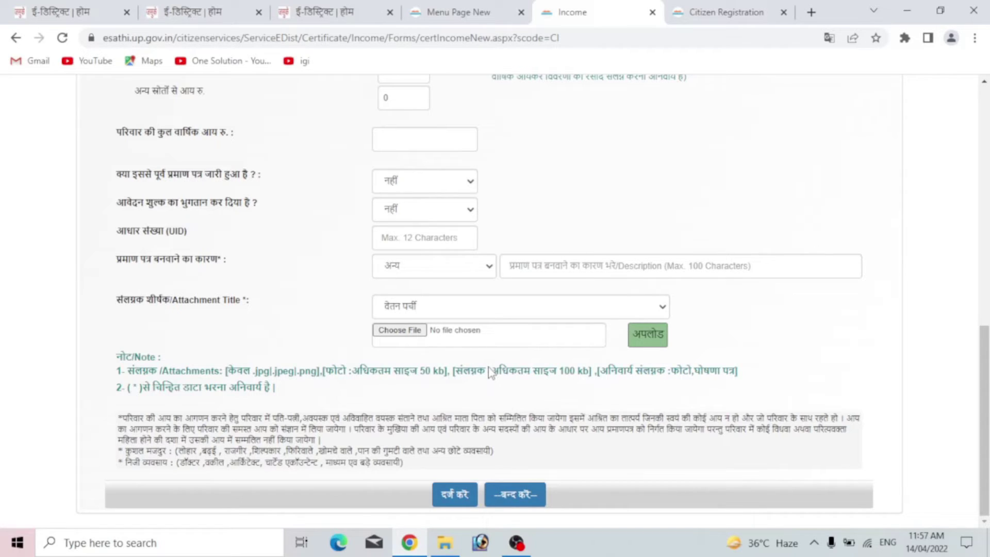
left_click_drag(488, 372, 593, 381)
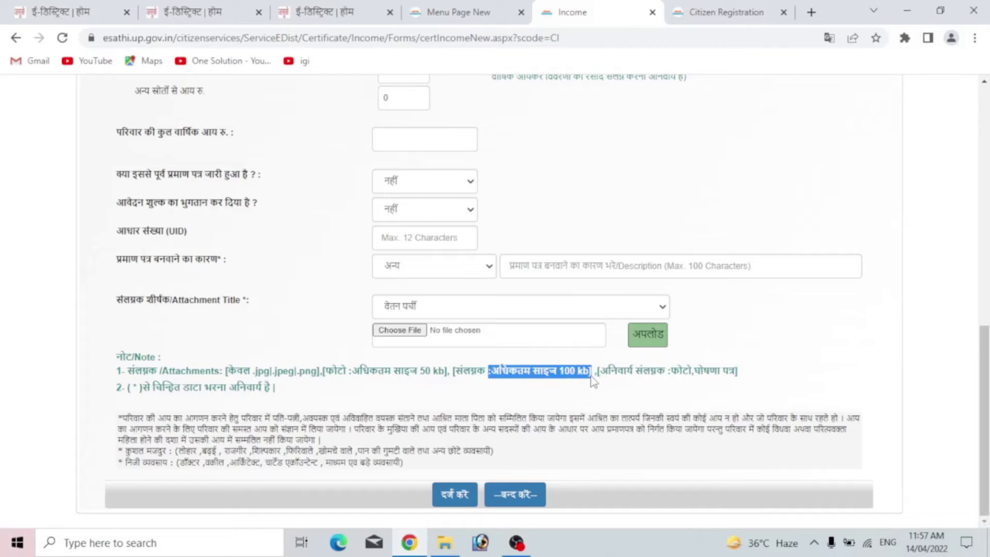
left_click(714, 335)
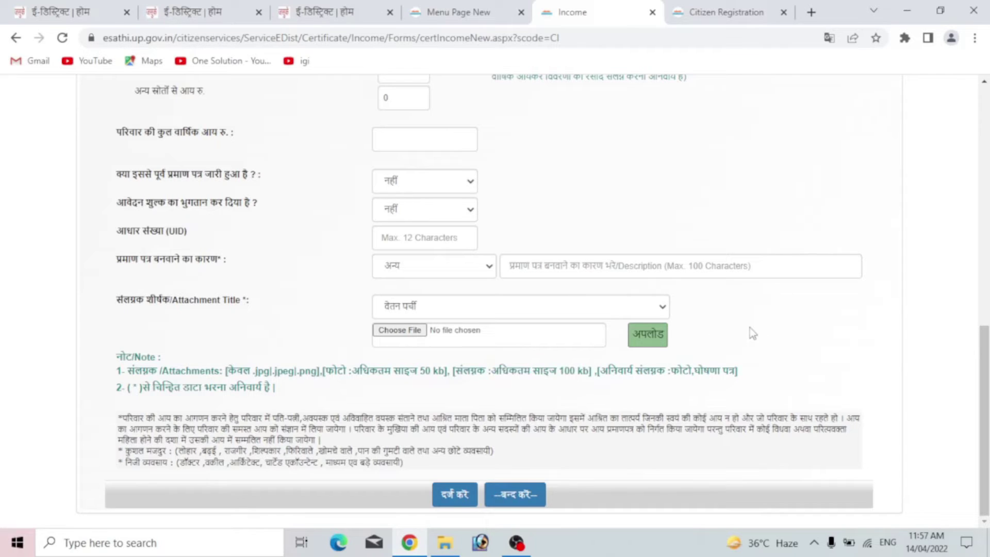
- Submit the income certificate application (total income 50000, three attachments), print its preview, and begin fee payment
left_click(454, 495)
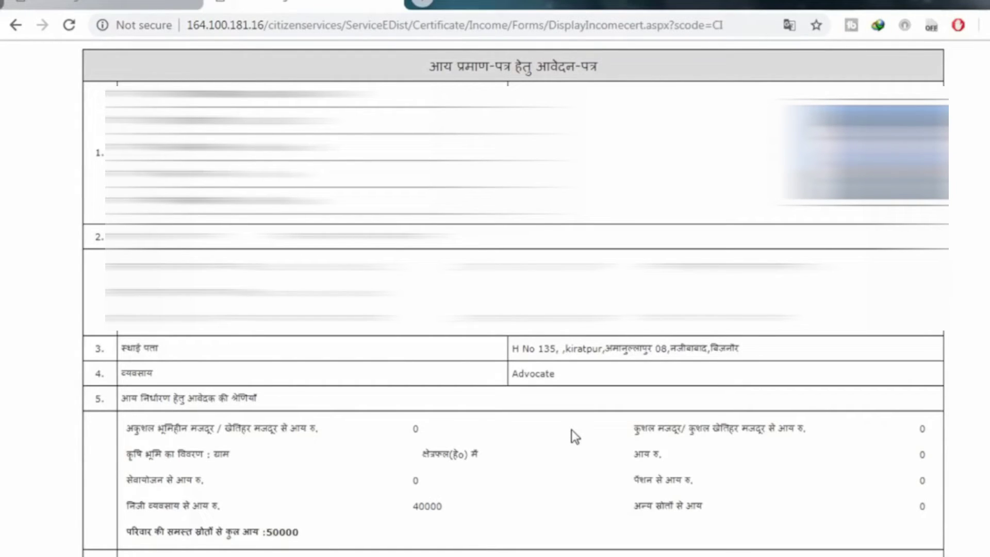
scroll(572, 429, "down", 10)
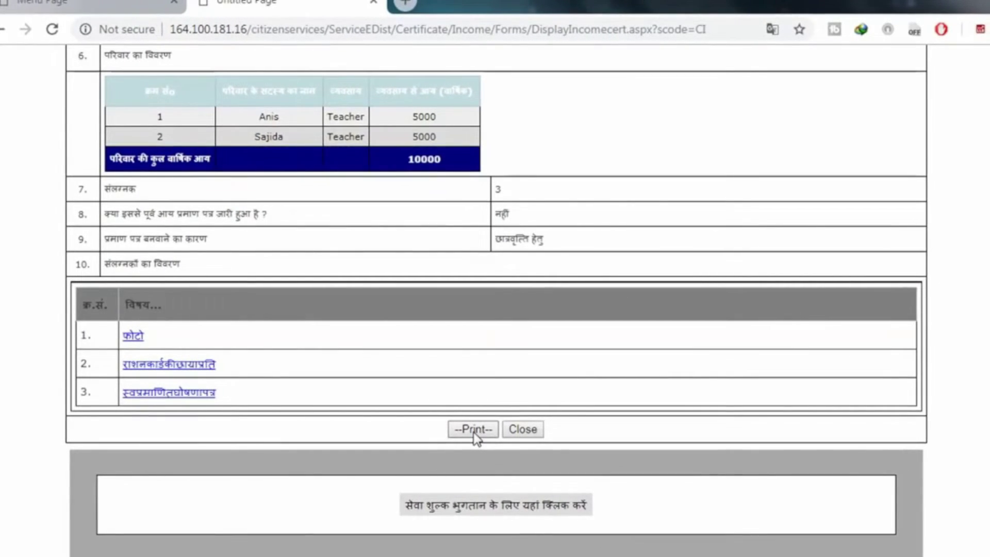
left_click(473, 433)
scroll(714, 427, "down", 9)
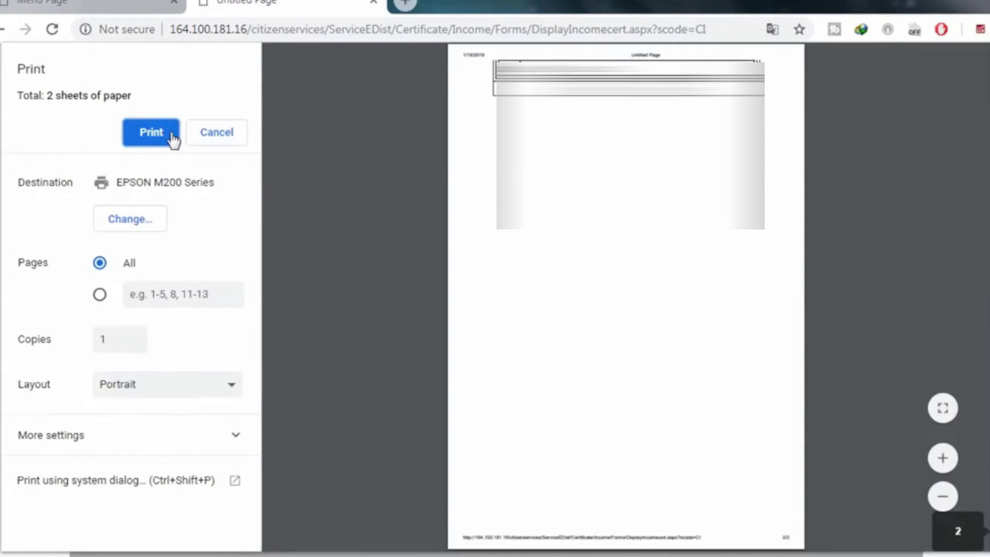
left_click(163, 137)
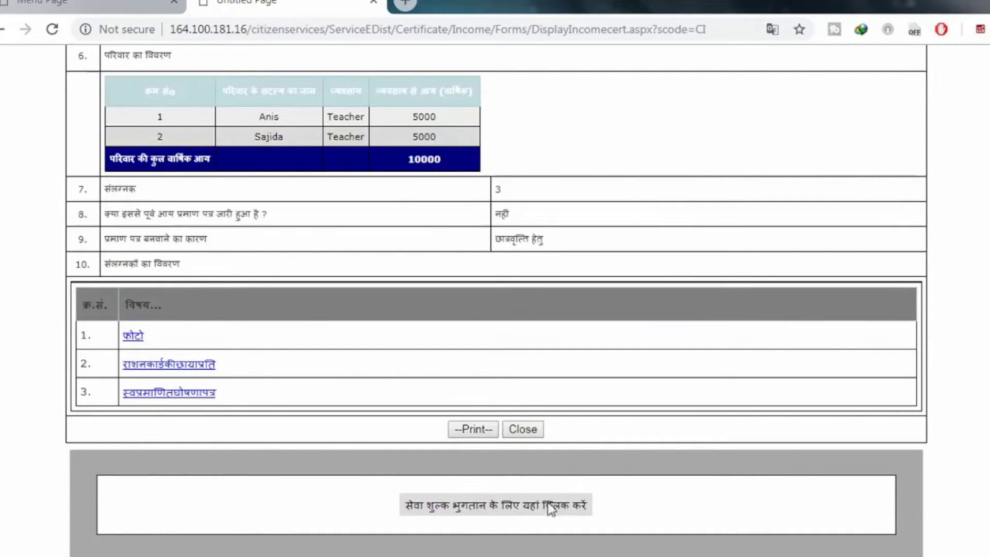
left_click(505, 507)
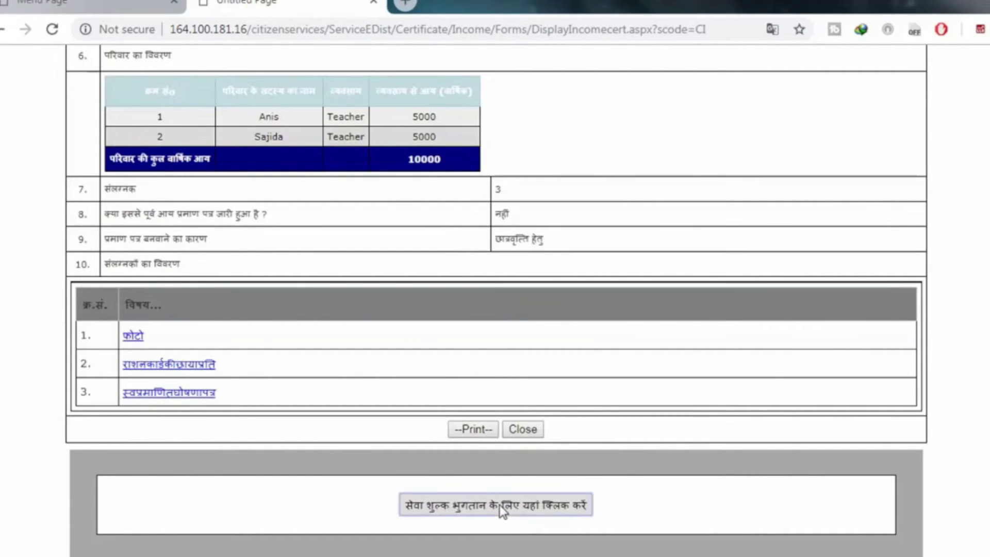
- Proceed with the ₹10 service-fee payment by Internet Banking through HDFC Bank
left_click(637, 238)
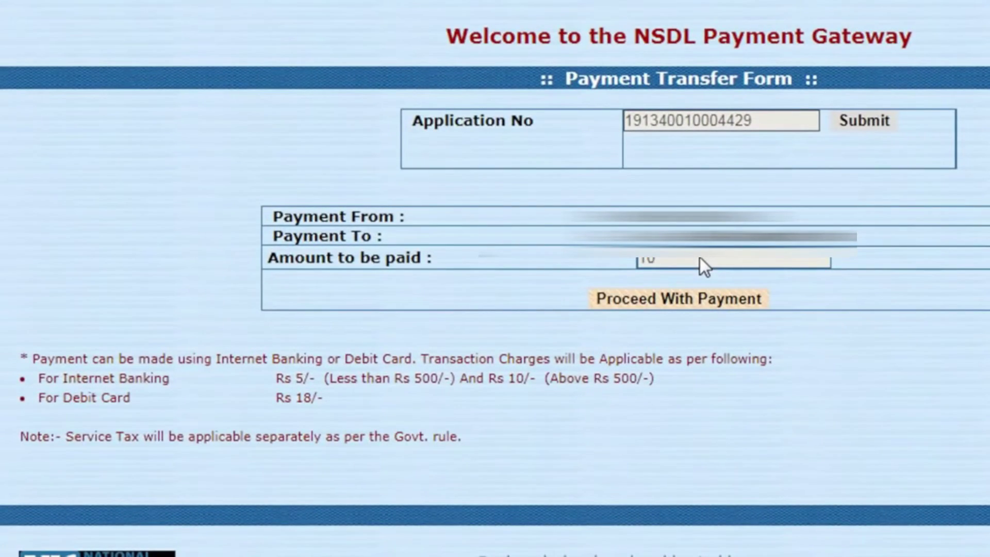
left_click(699, 300)
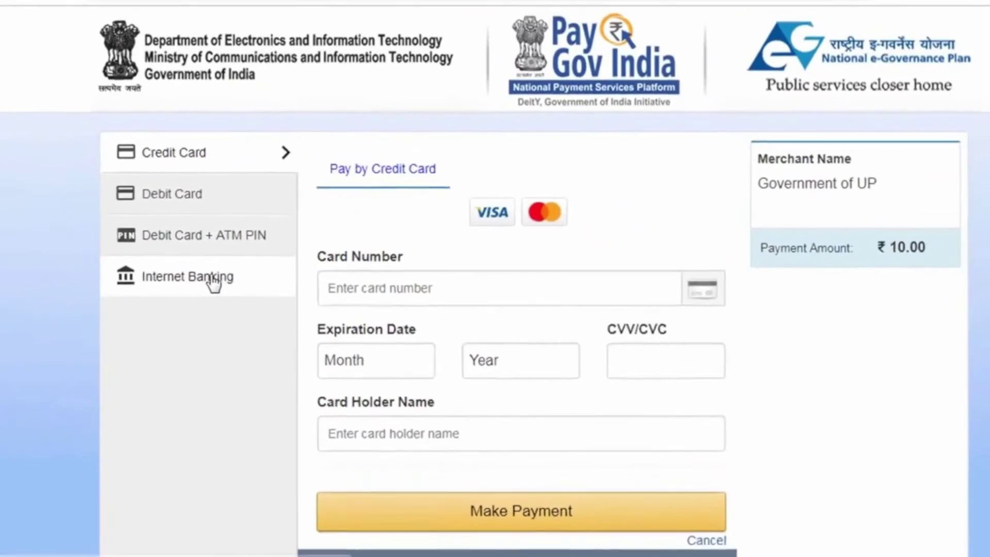
left_click(206, 287)
left_click(327, 256)
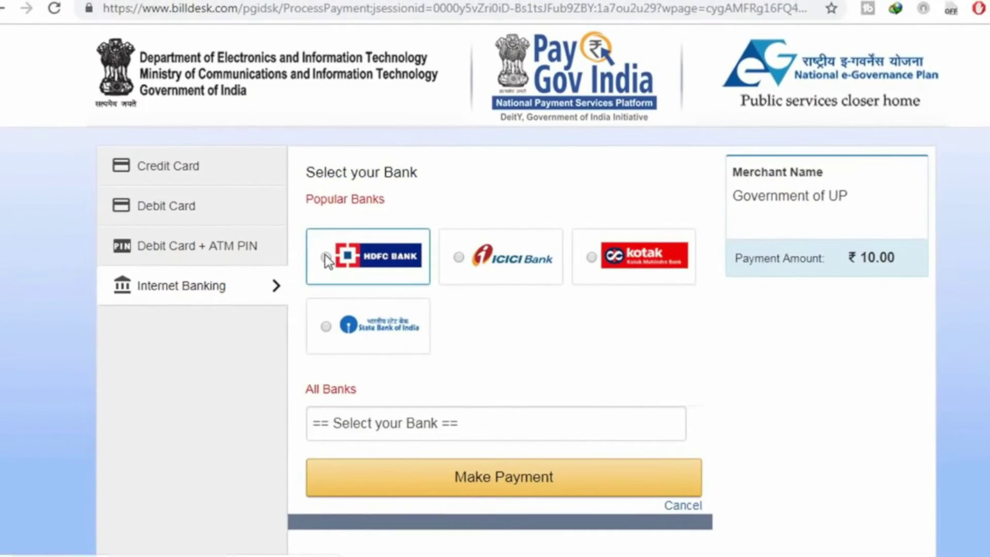
scroll(329, 257, "down", 3)
left_click(487, 407)
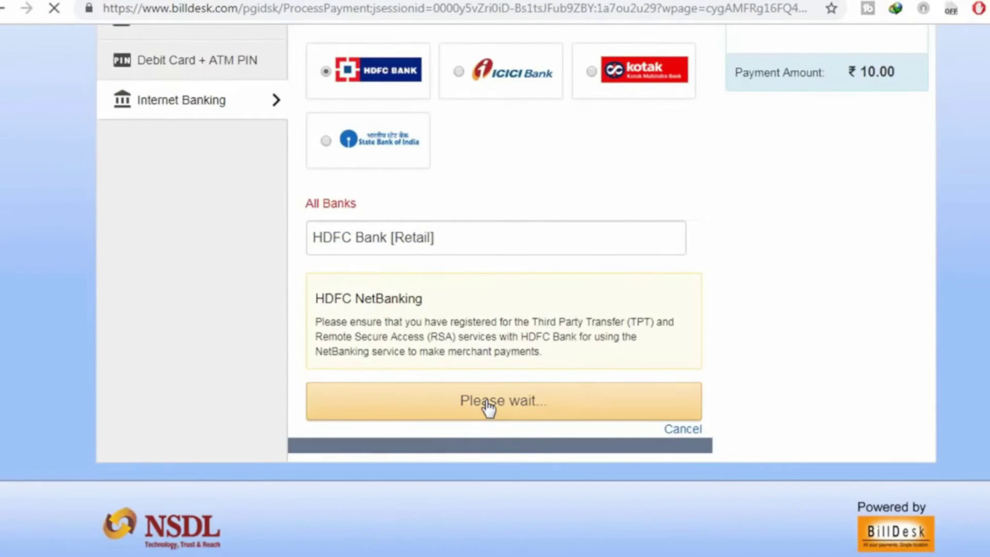
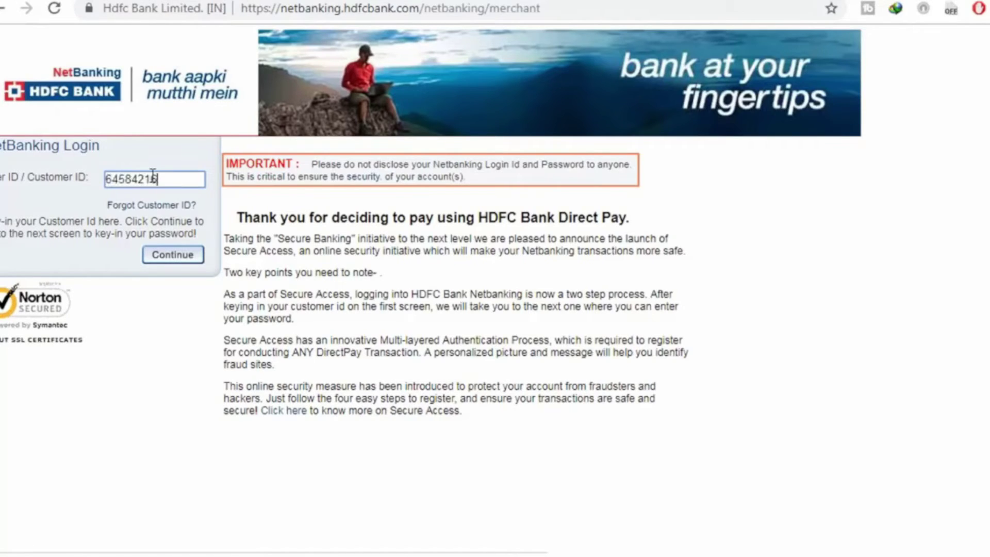
- Log in to HDFC NetBanking with the customer ID and password to authorise the payment
left_click(181, 255)
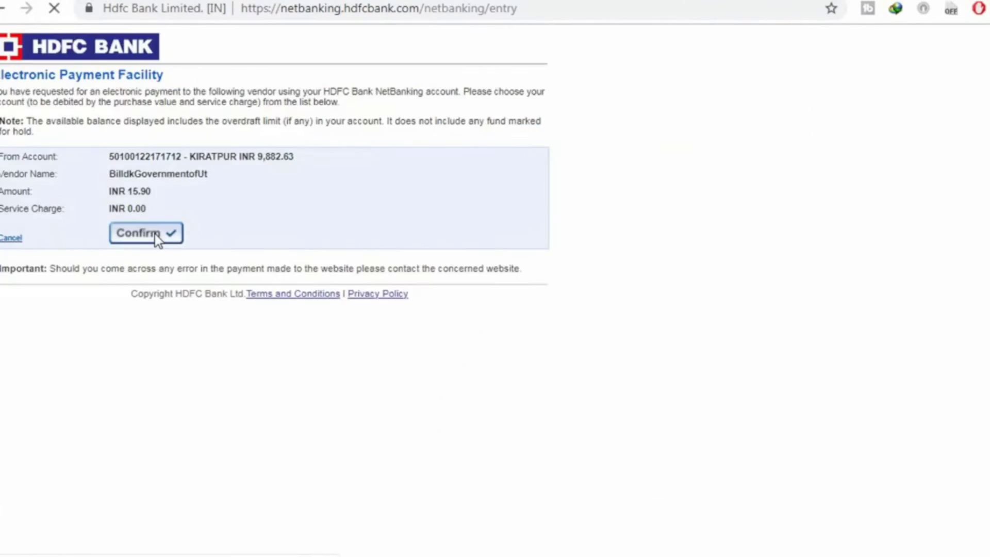
left_click(155, 235)
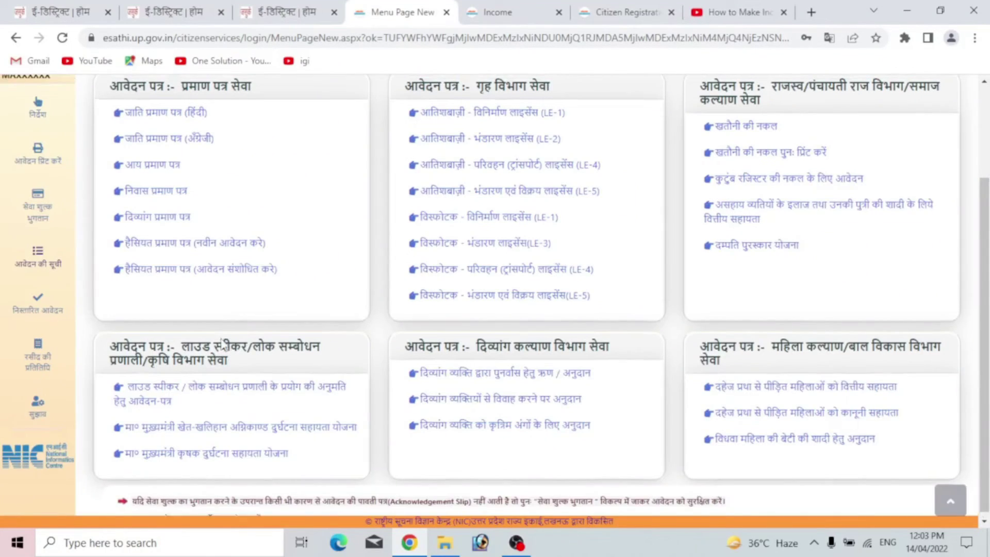
- Scroll through the eSathi citizen services menu page listing certificate and department application forms
scroll(41, 330, "up", 2)
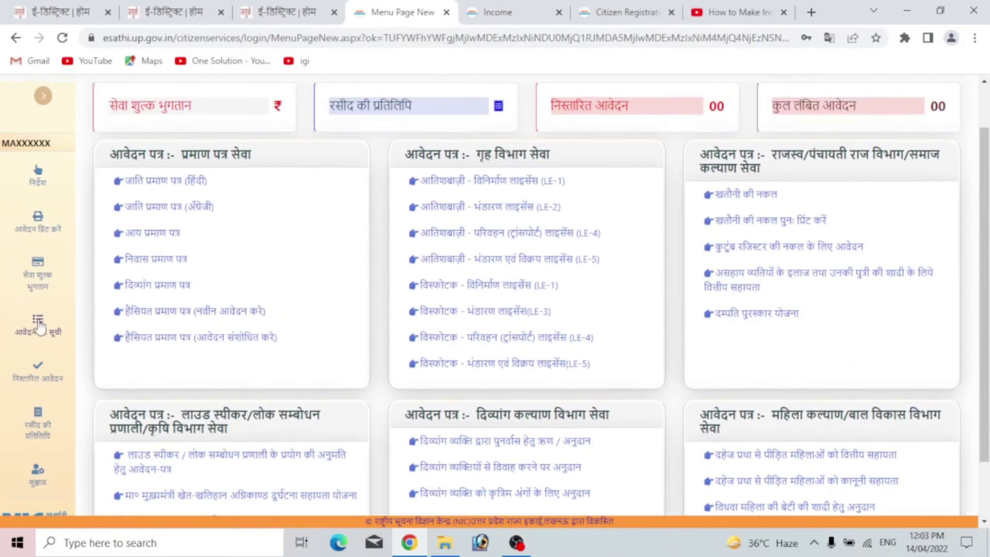
scroll(44, 338, "up", 1)
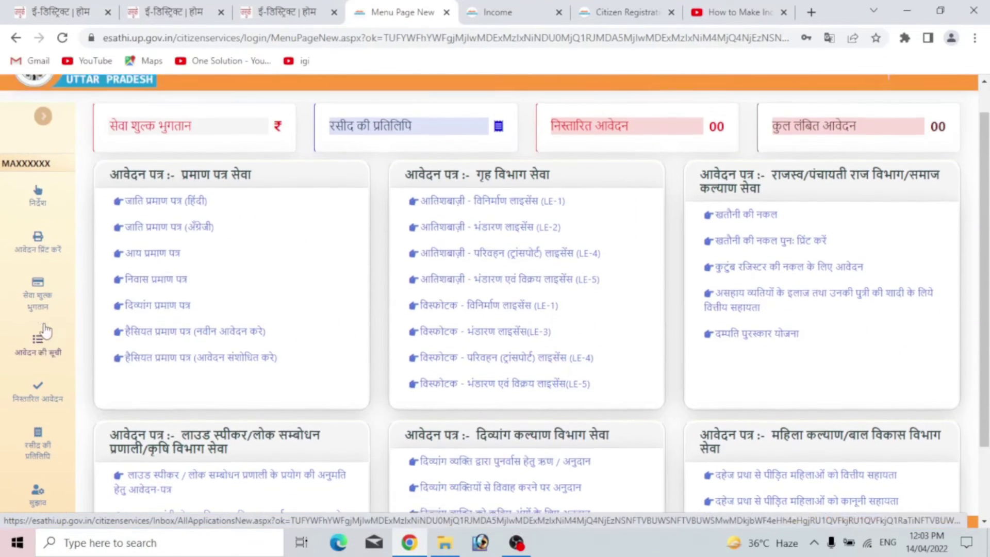
scroll(45, 335, "down", 2)
scroll(45, 322, "up", 2)
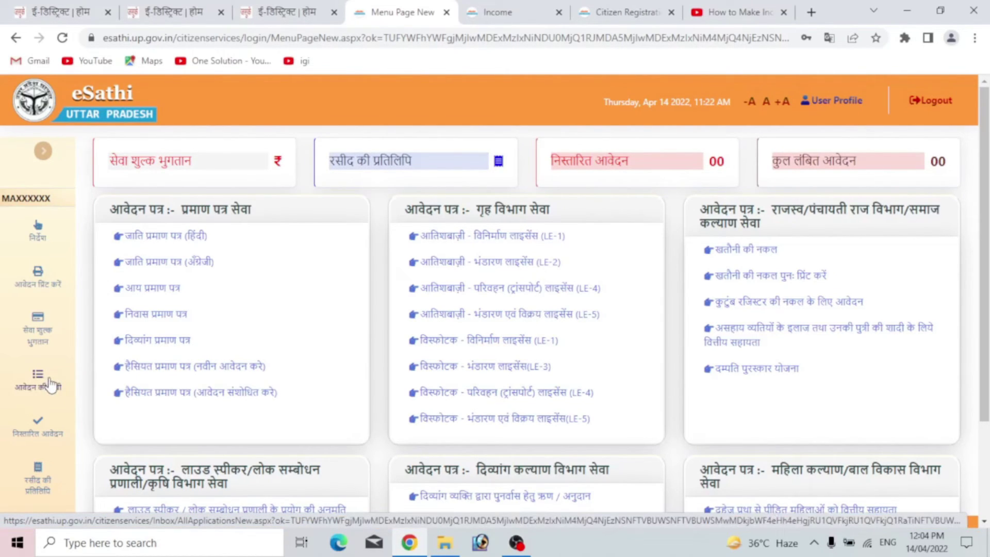
scroll(50, 384, "down", 2)
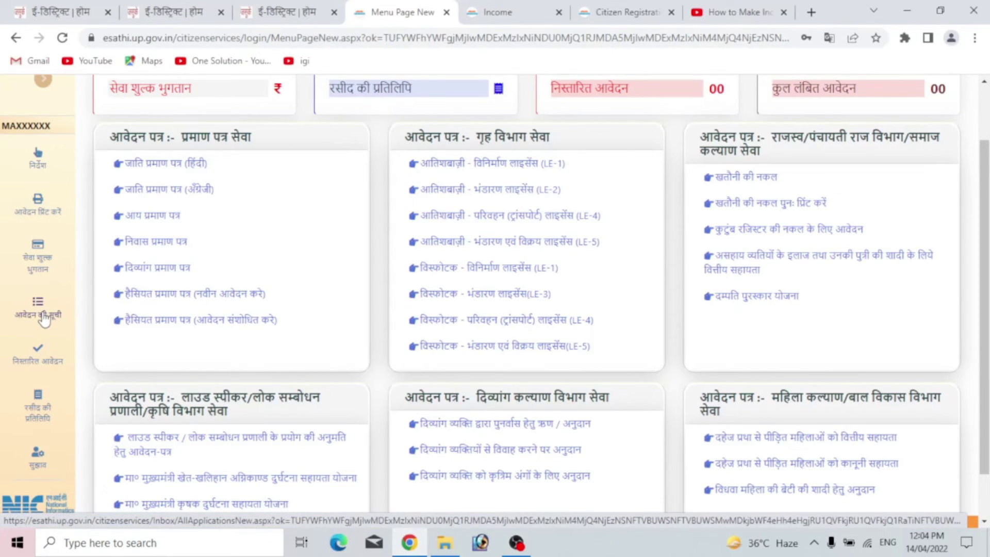
scroll(407, 289, "down", 1)
scroll(407, 289, "up", 1)
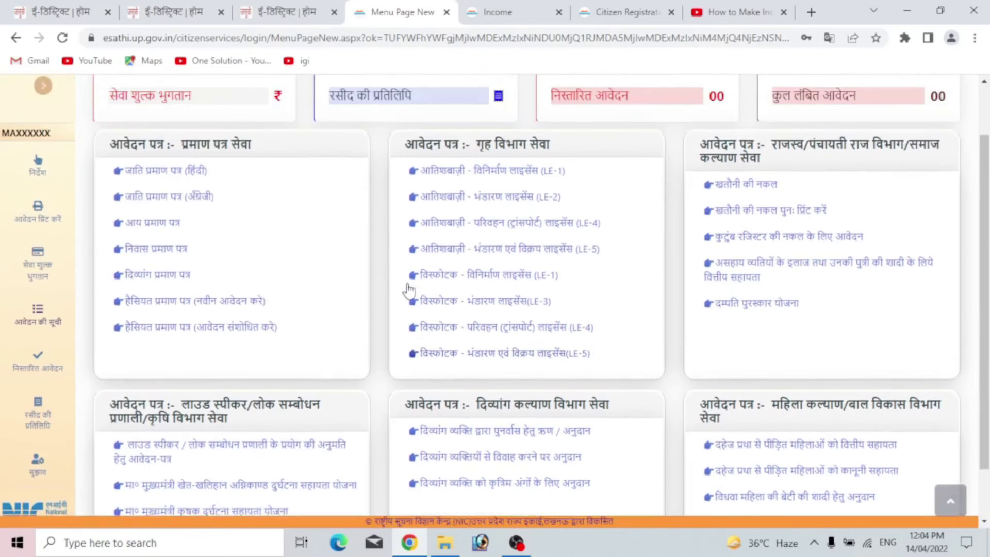
scroll(408, 289, "down", 1)
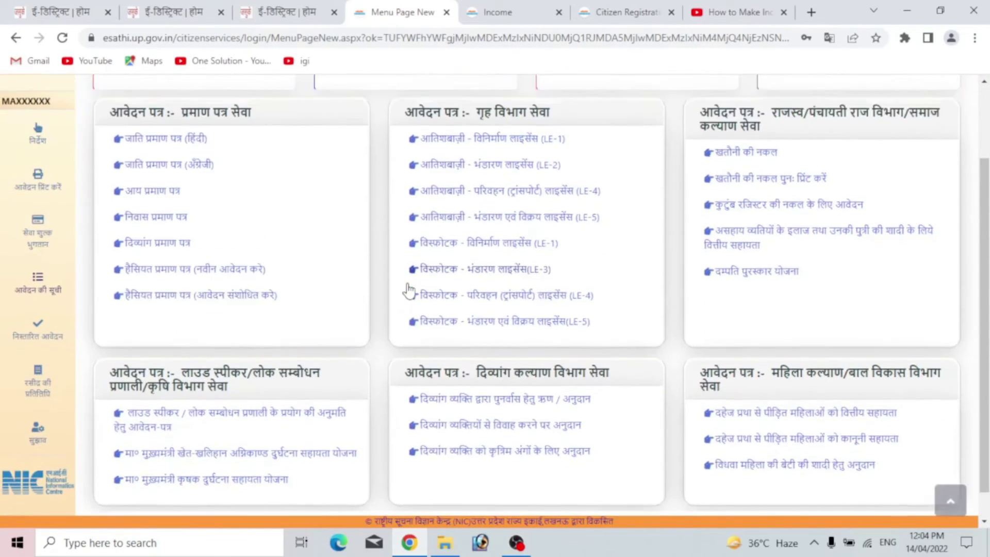
scroll(409, 289, "up", 2)
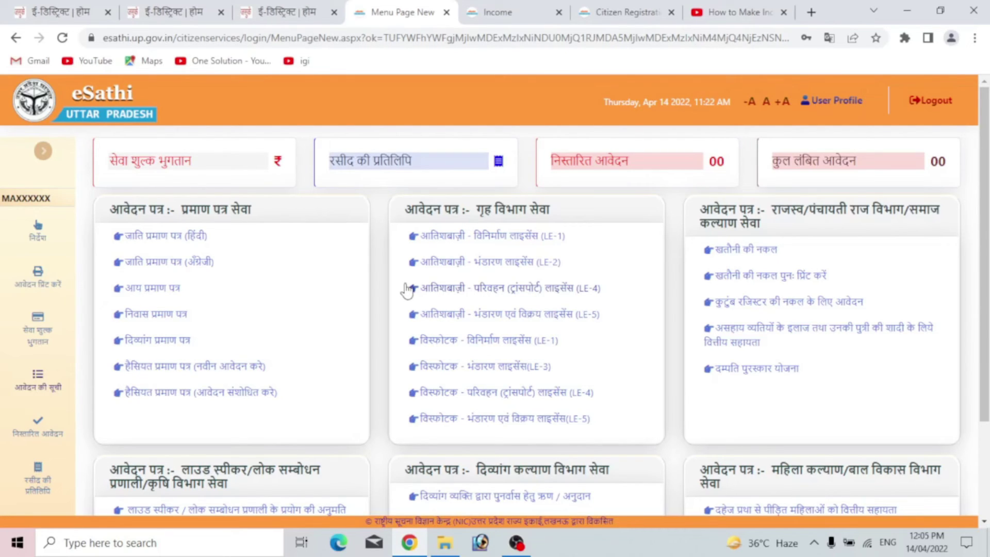
scroll(411, 259, "down", 1)
scroll(413, 258, "up", 1)
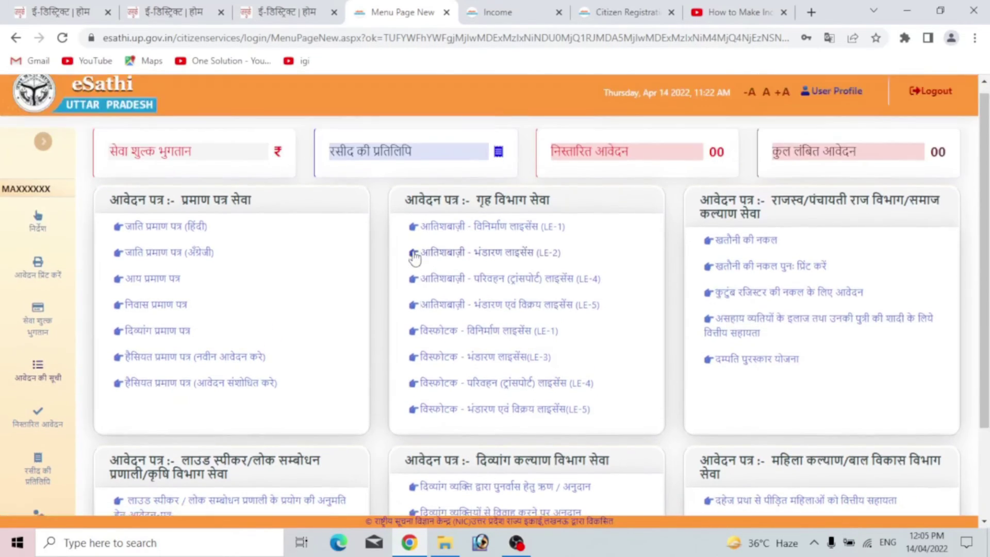